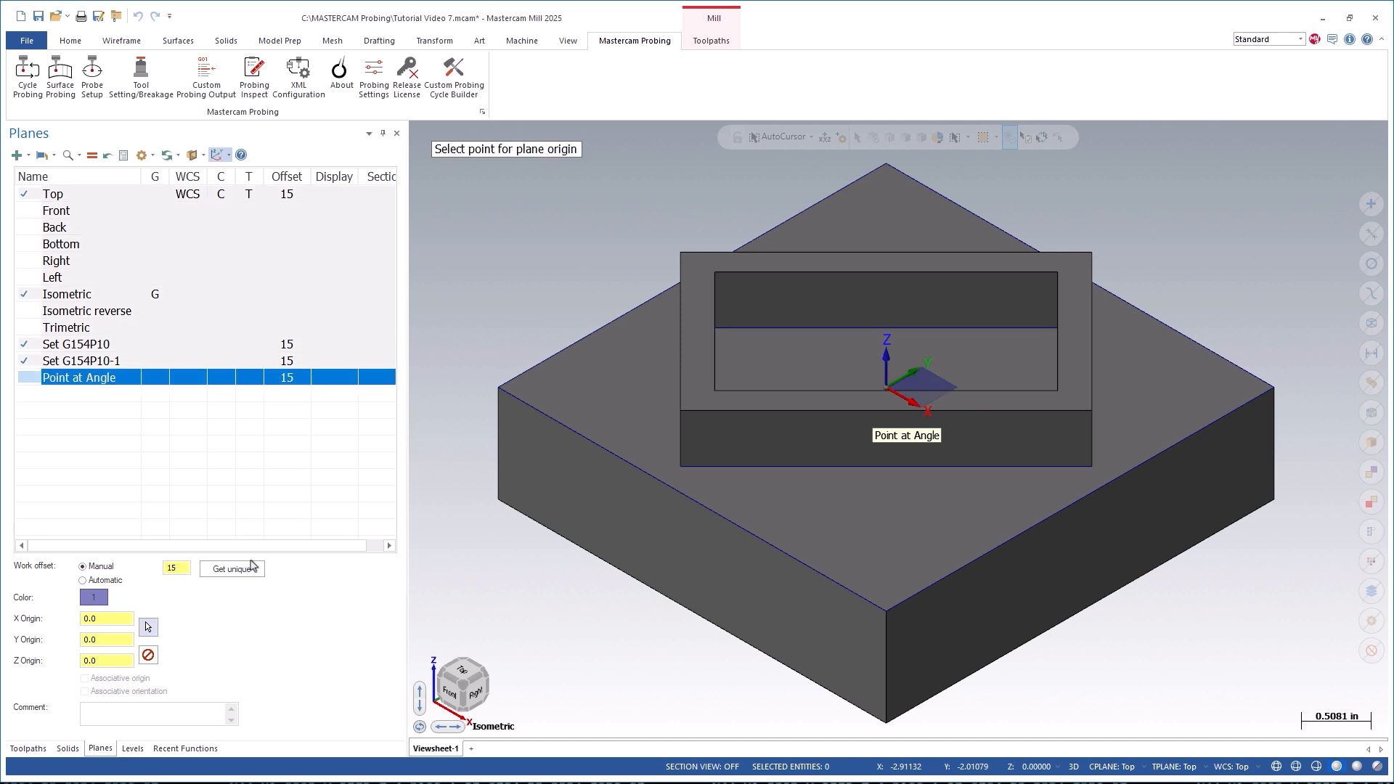
- Place the Point at Angle plane's origin at the midpoint of the raised frame's lower angled edge, associate it, and make it the WCS, construction and tool plane
middle_drag(538, 458, 632, 407)
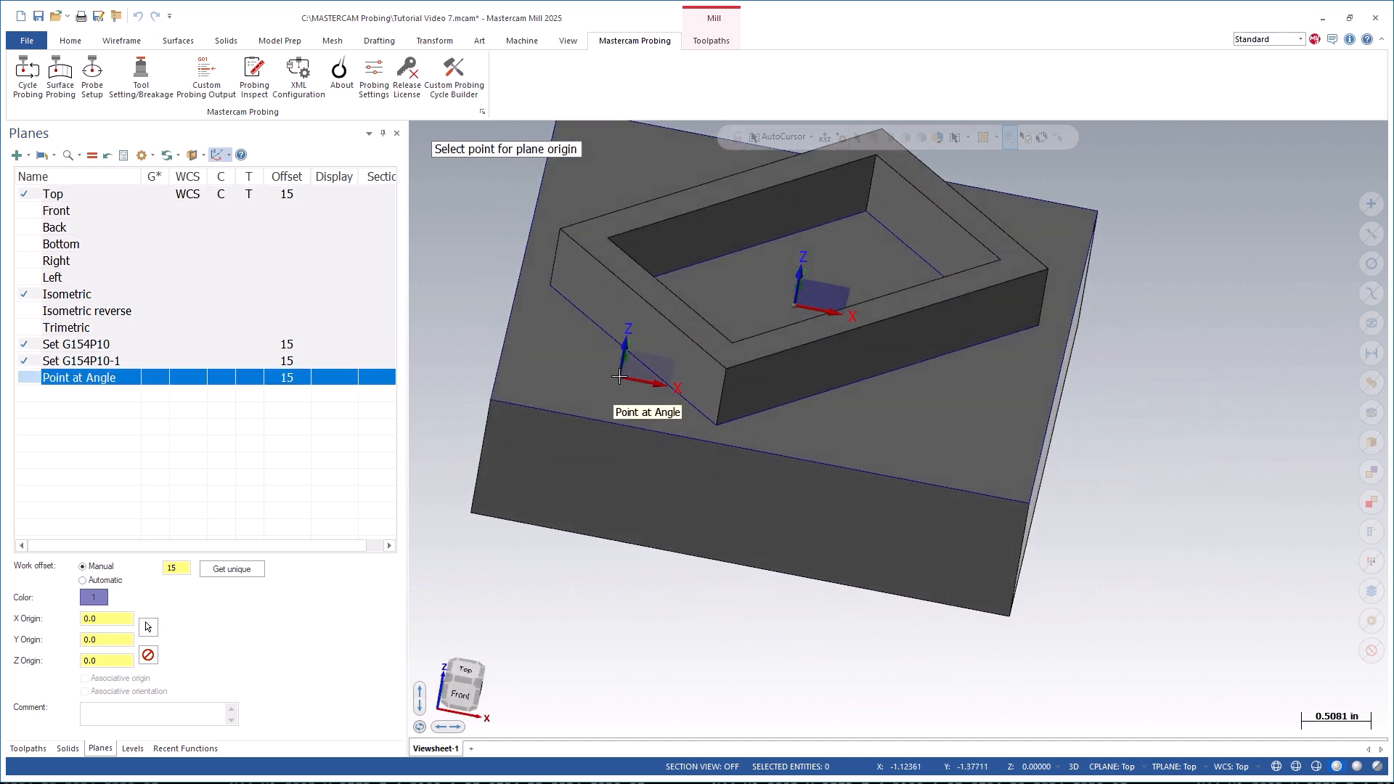
click(638, 326)
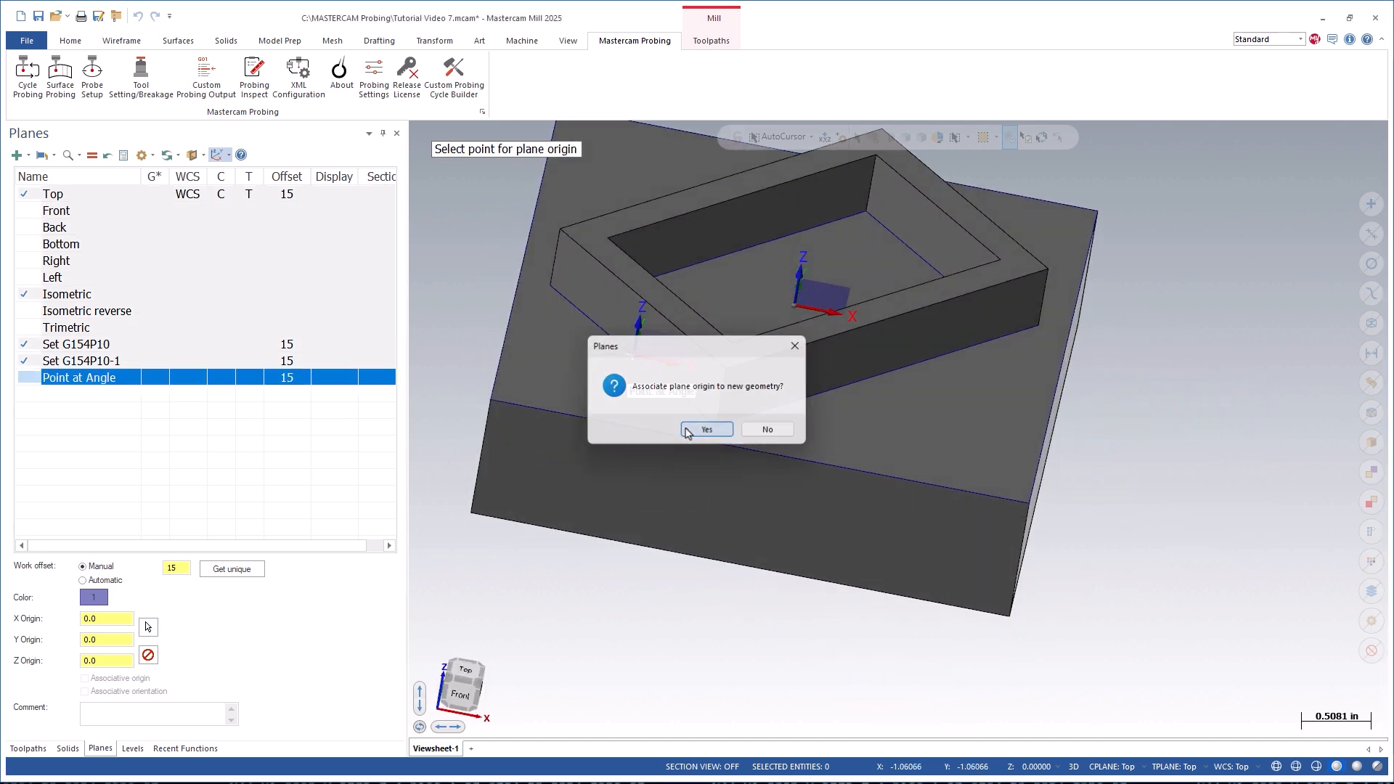
click(706, 430)
click(92, 156)
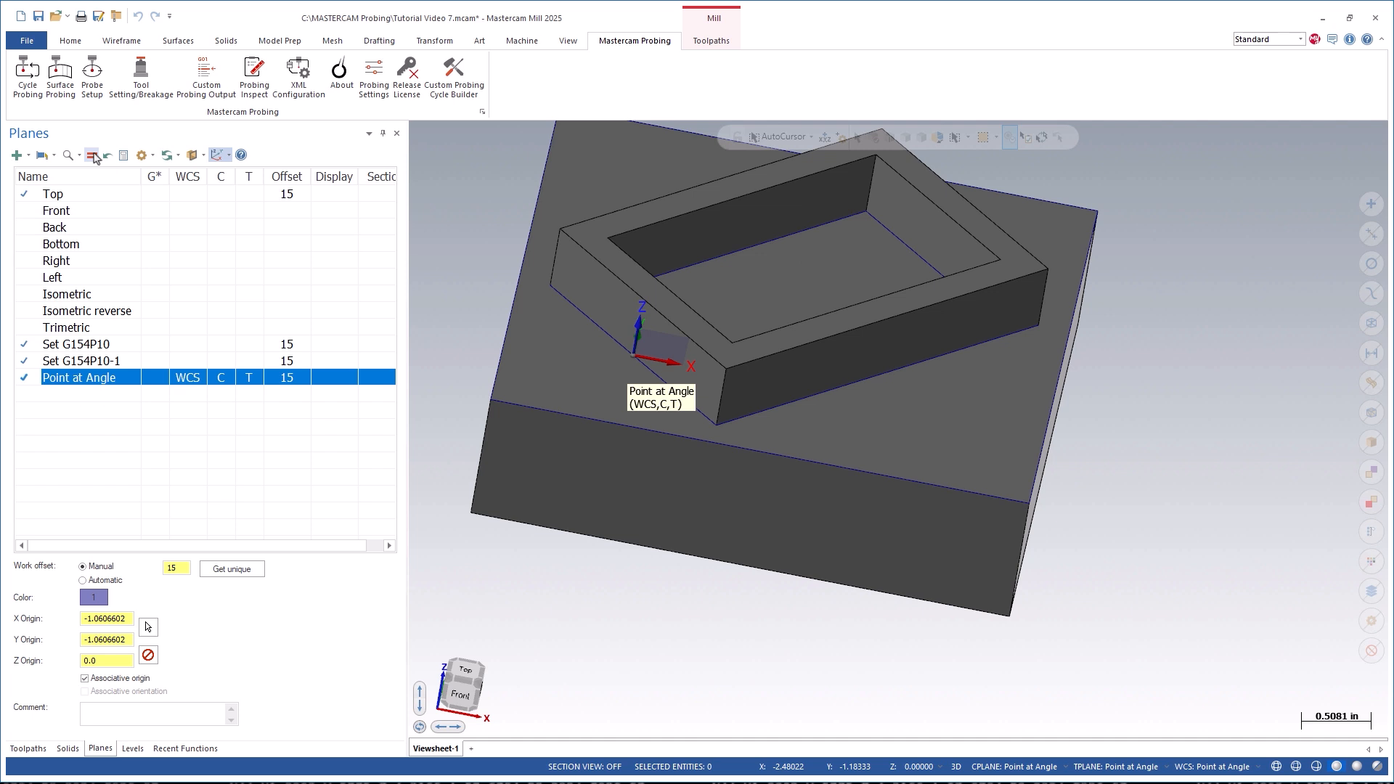
- Create a Workpiece Datum probing cycle of type Point At Angle (O9821) with the comment "Set G154P10"
click(26, 752)
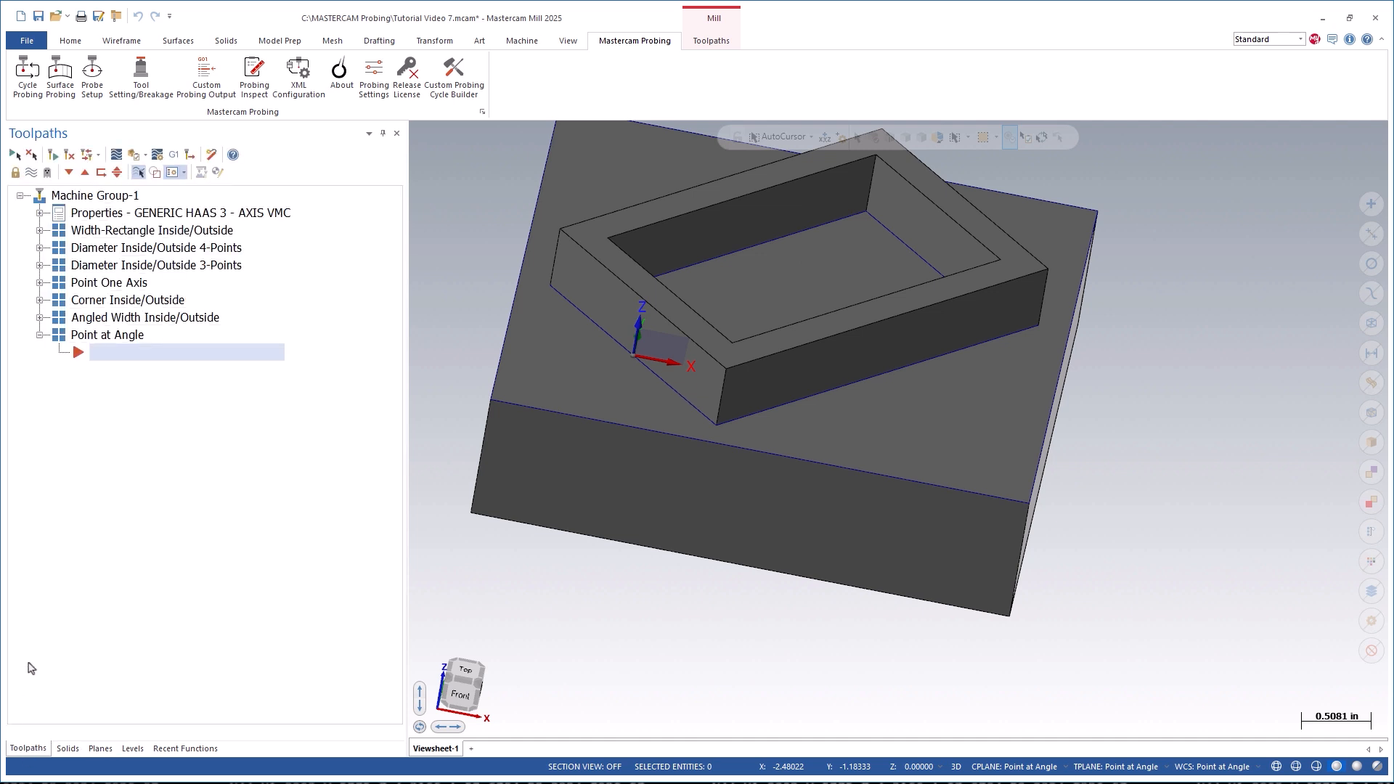
click(31, 91)
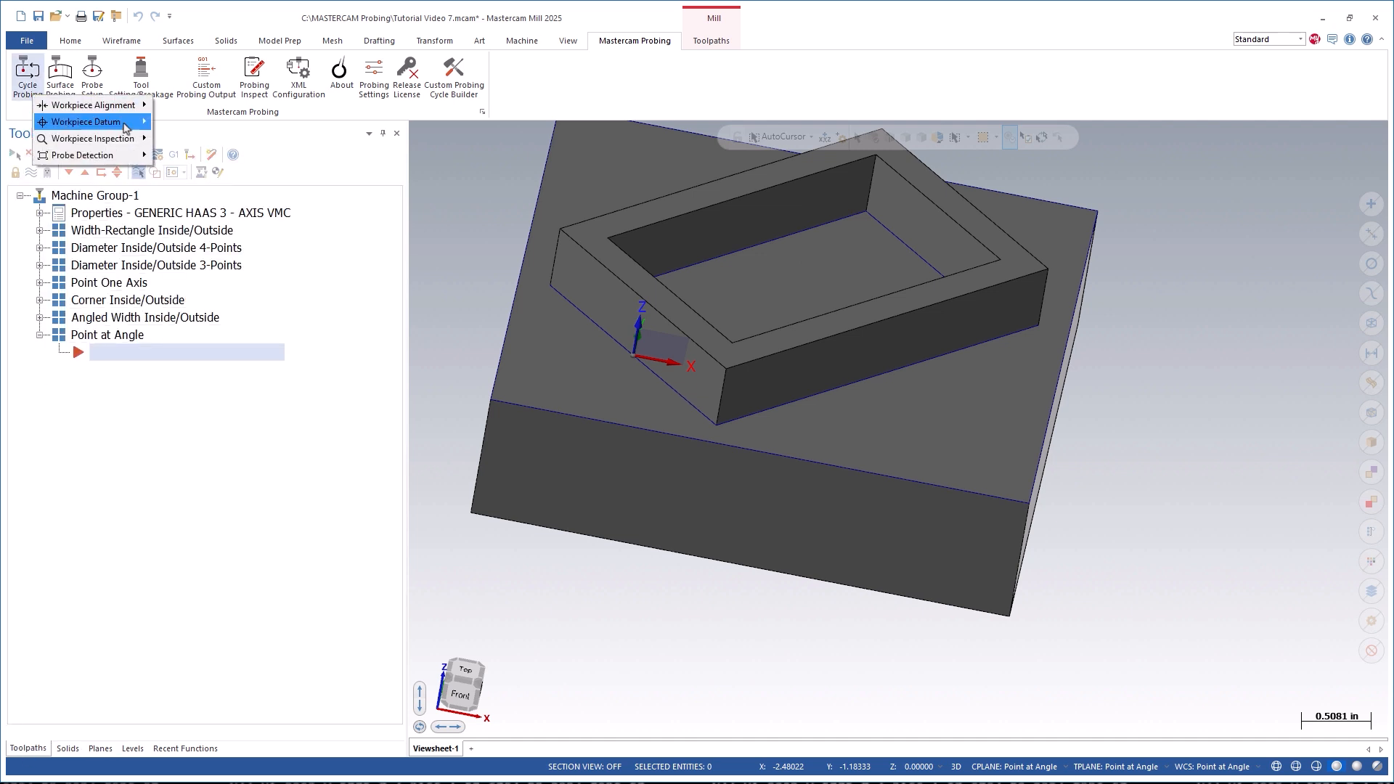
mouse_move(129, 127)
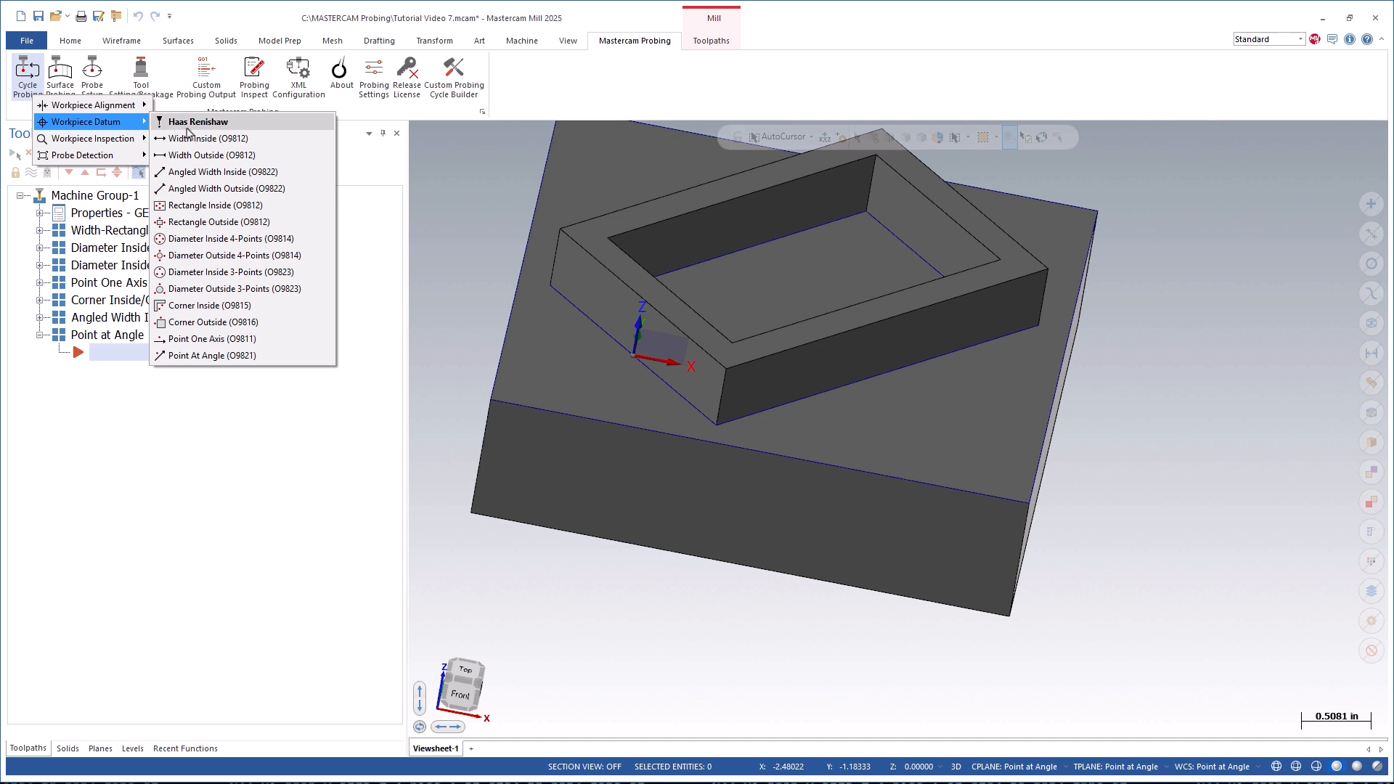
mouse_move(304, 265)
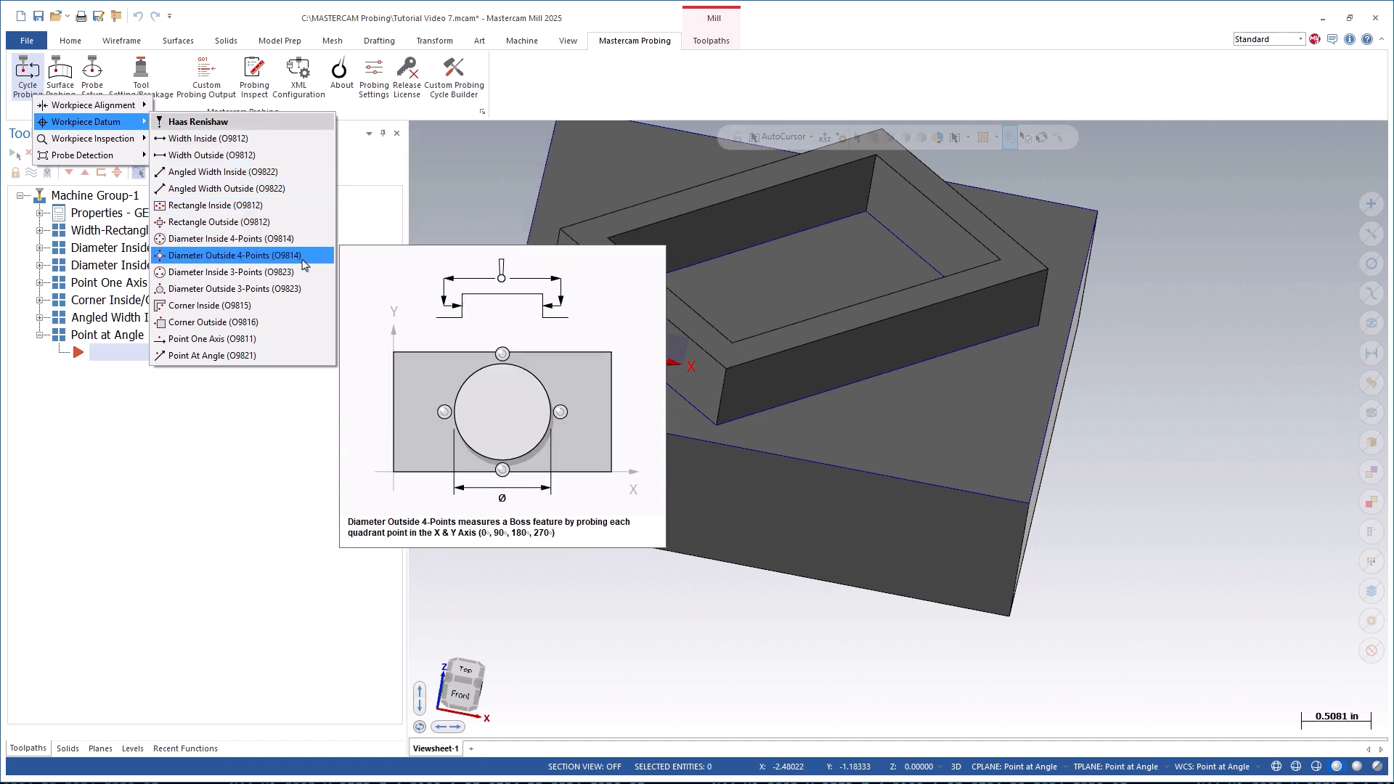
click(283, 357)
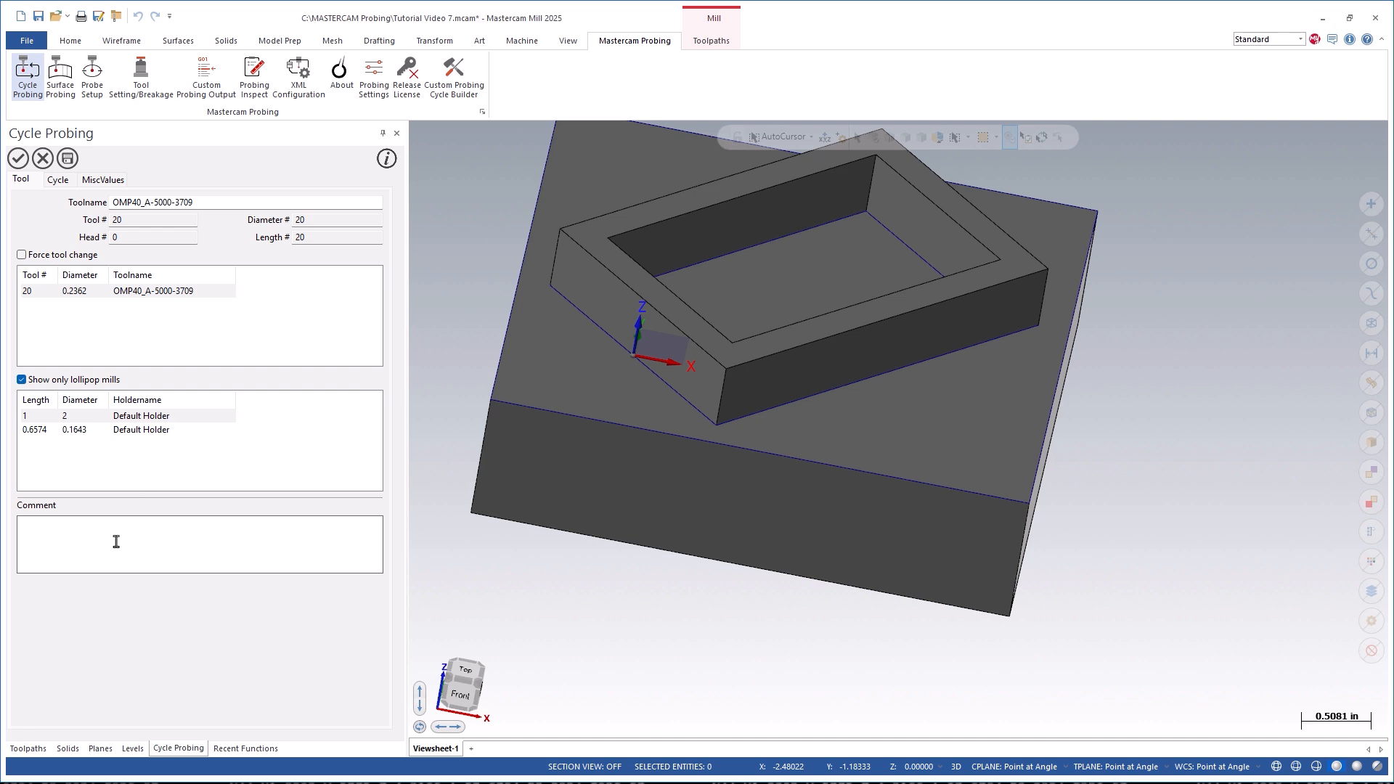
click(116, 542)
text(Set G154P10)
- Select the midpoint of the frame's upper angled edge, directly above the plane origin, as the cycle's probing point
click(62, 187)
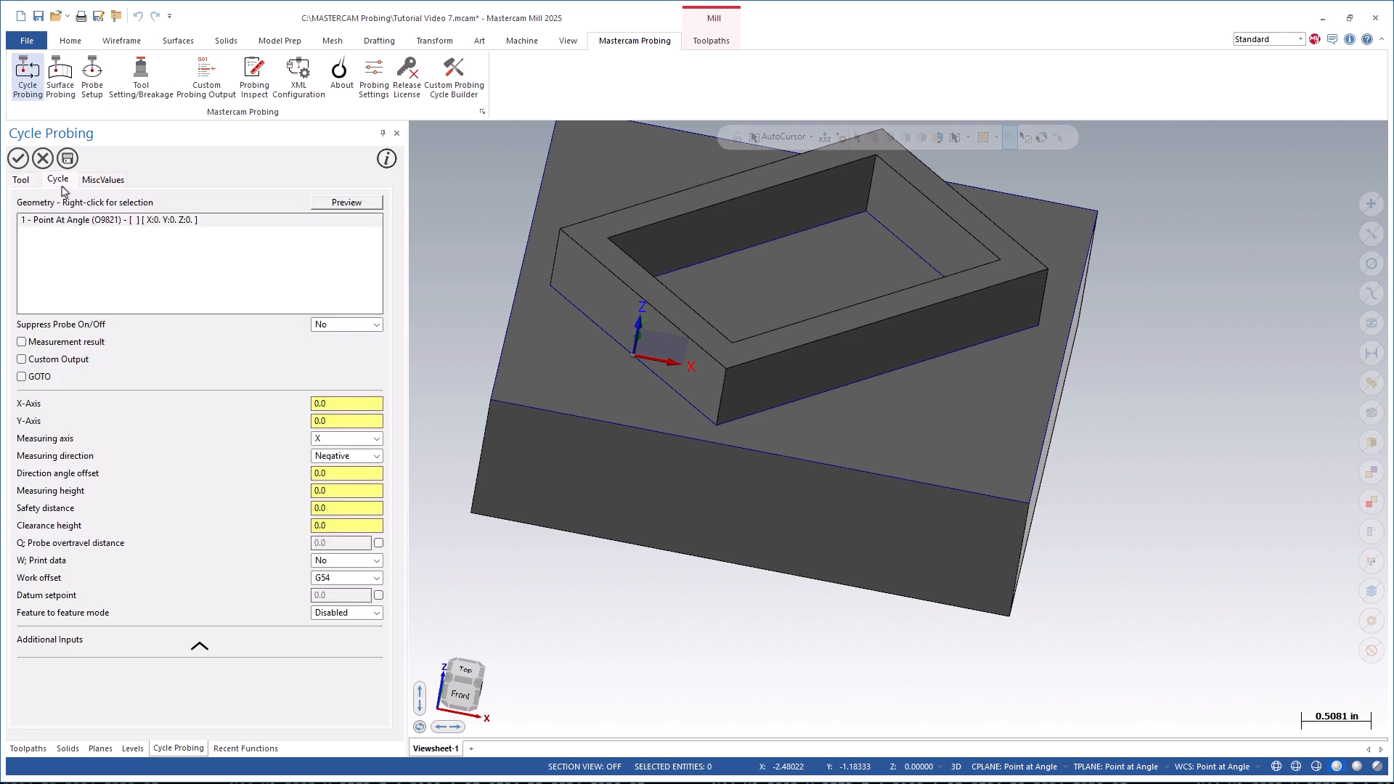
right_click(82, 246)
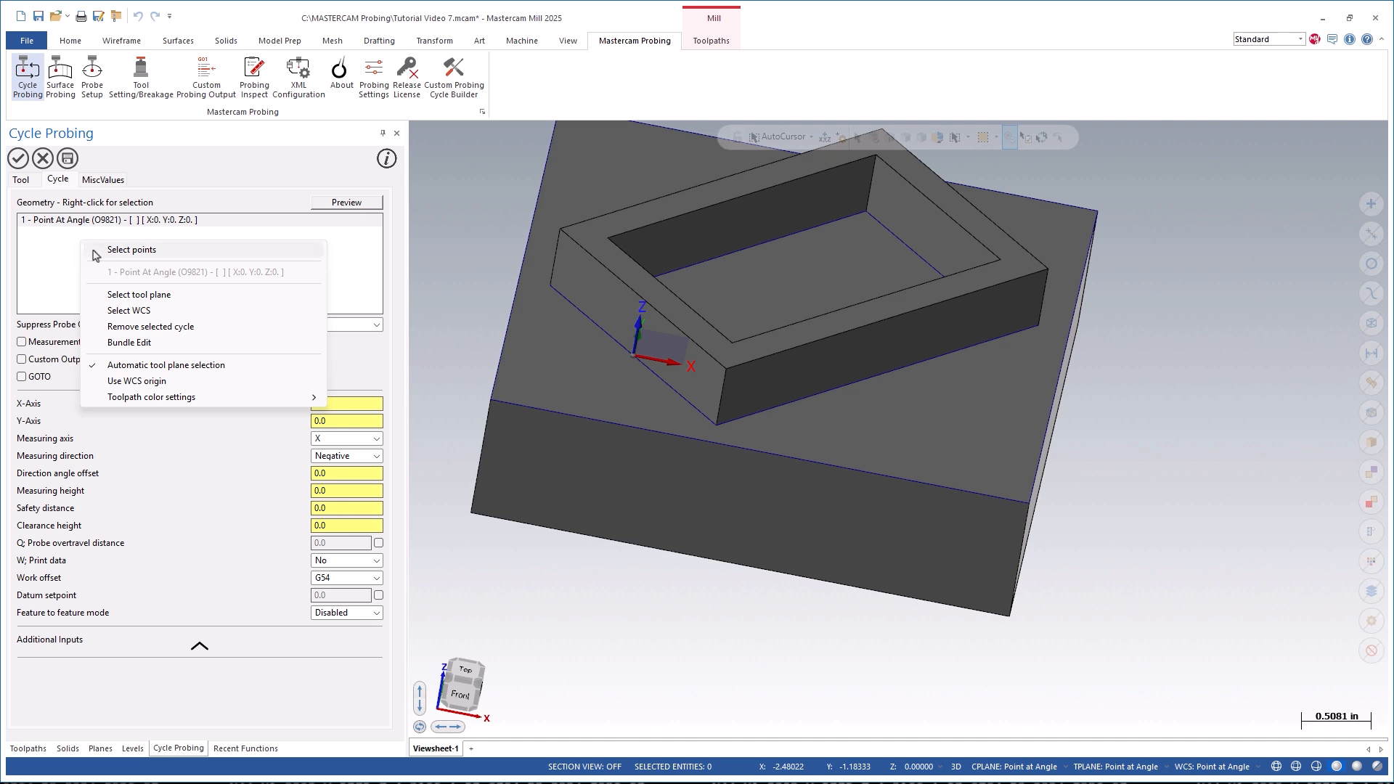
click(95, 254)
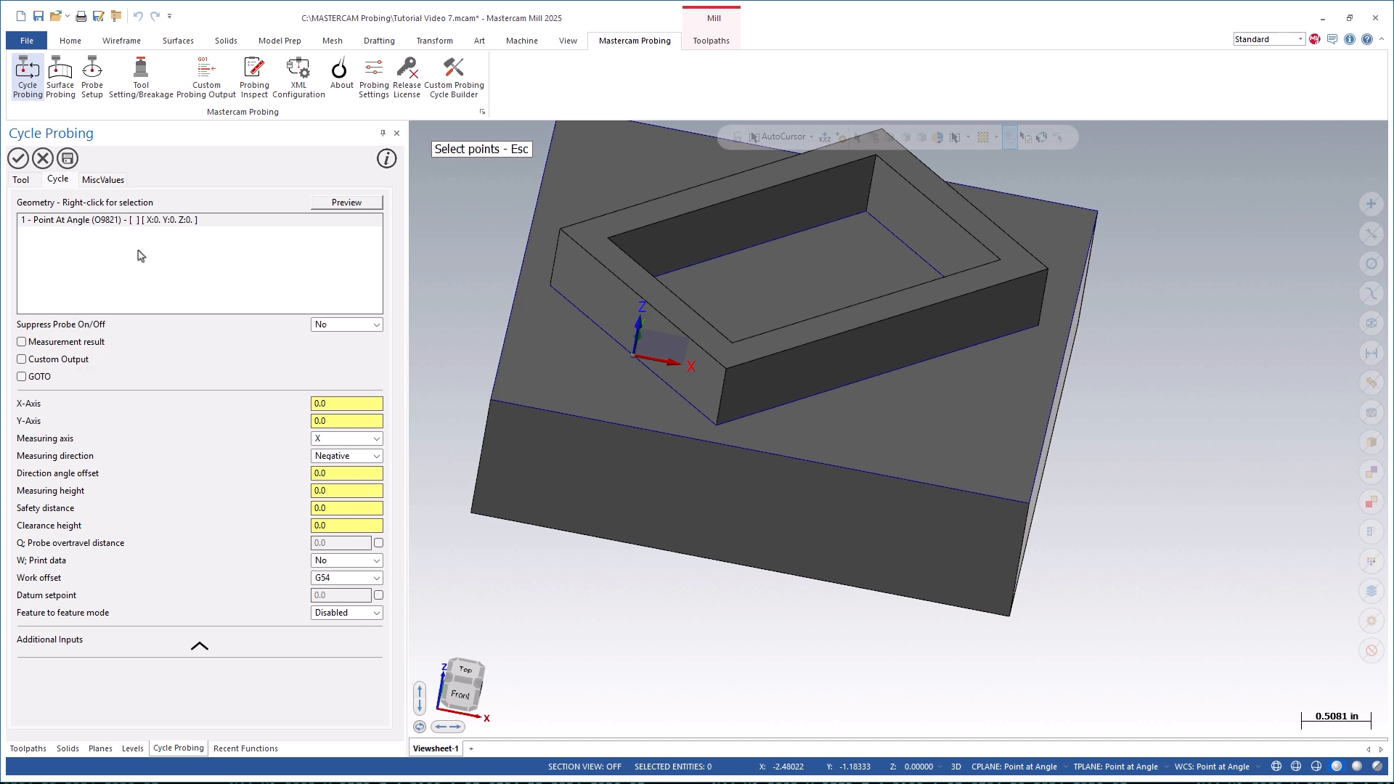
click(646, 304)
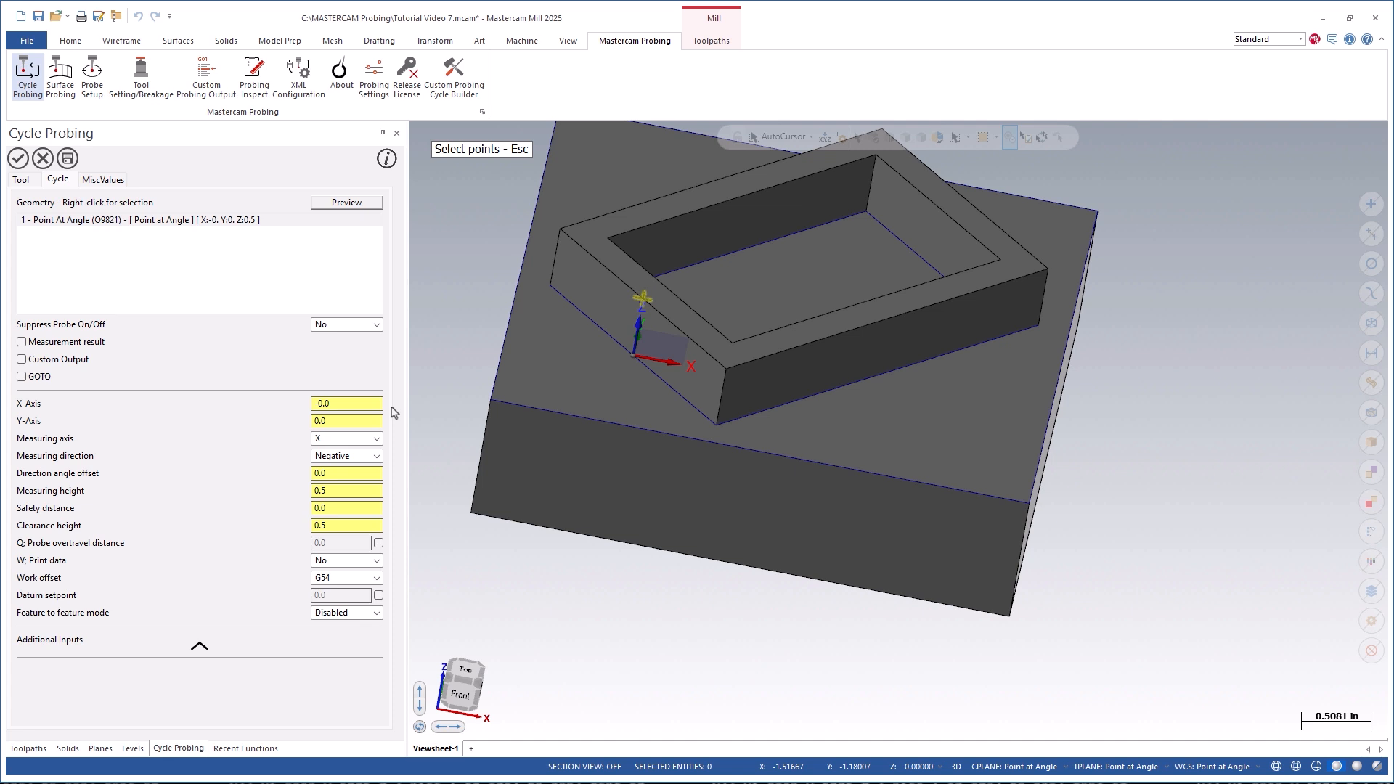
- Set the measuring direction to Positive and the direction angle offset to 45
click(364, 458)
click(361, 482)
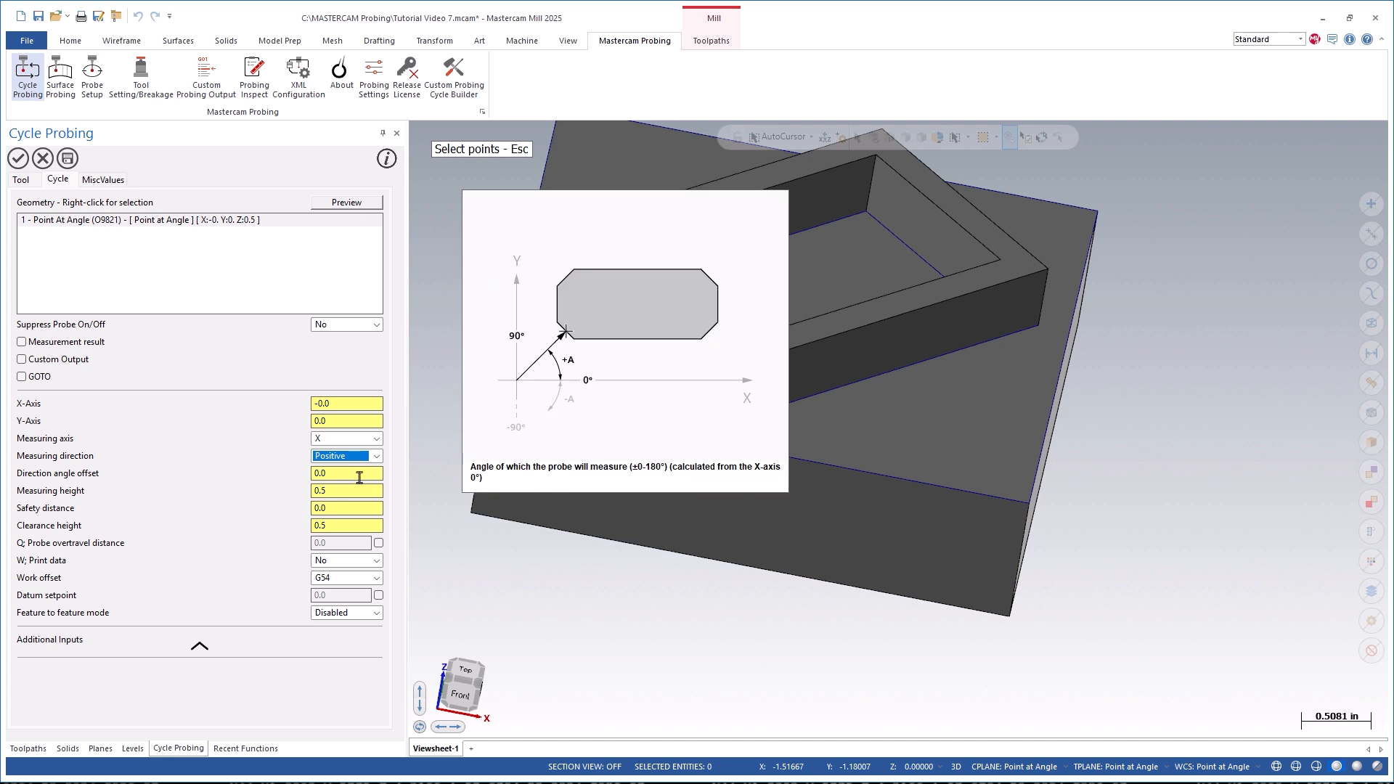
click(360, 474)
text(45)
key(Tab)
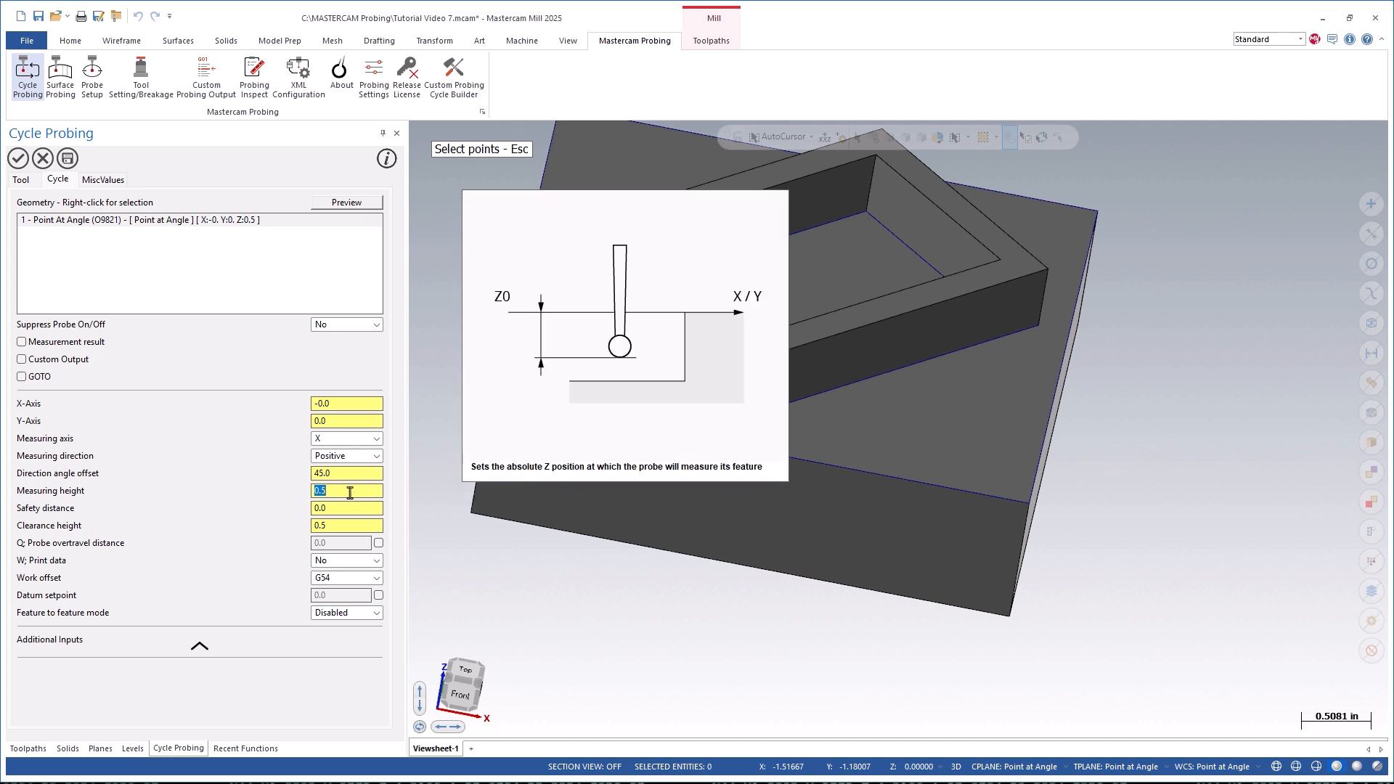
- Set the measuring height to 0.25 by taking the Z coordinate of the midpoint of the frame's vertical corner edge
right_click(352, 493)
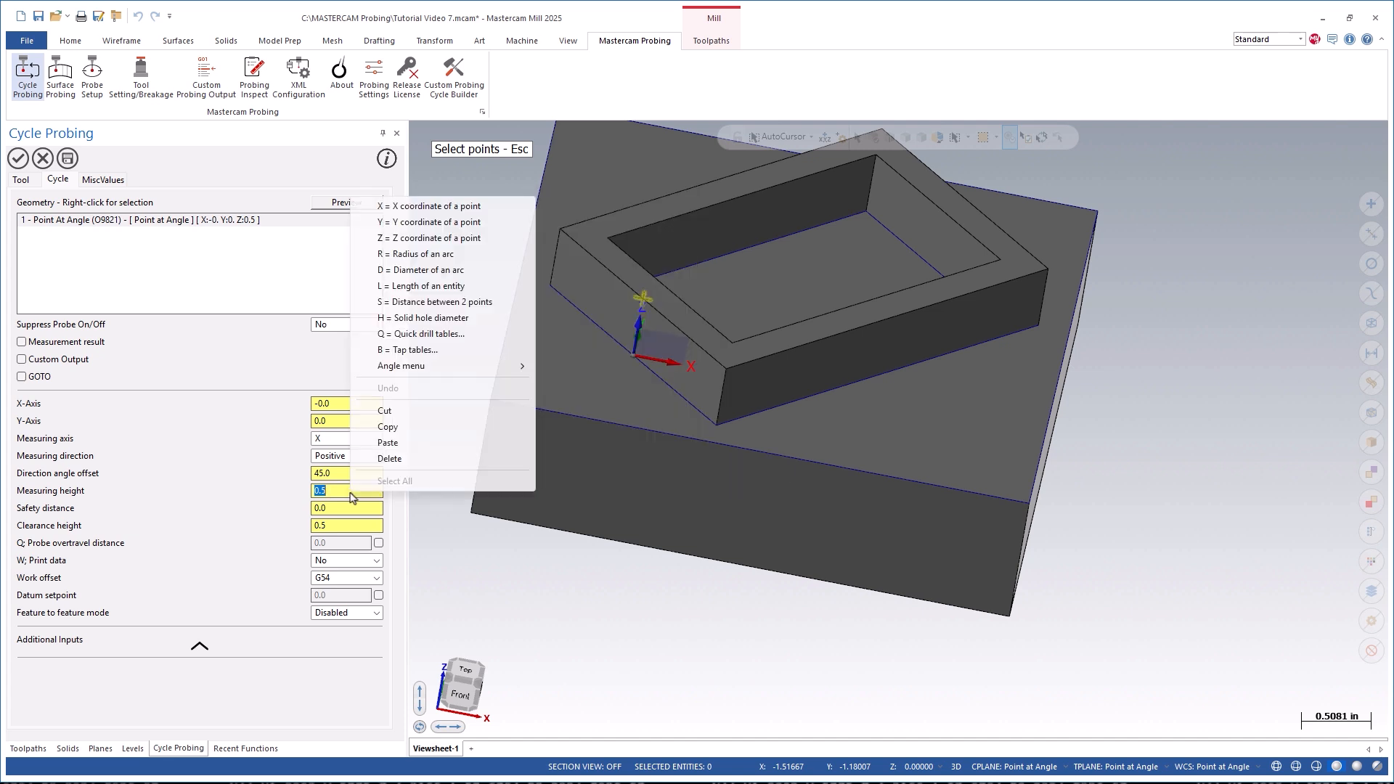
click(389, 244)
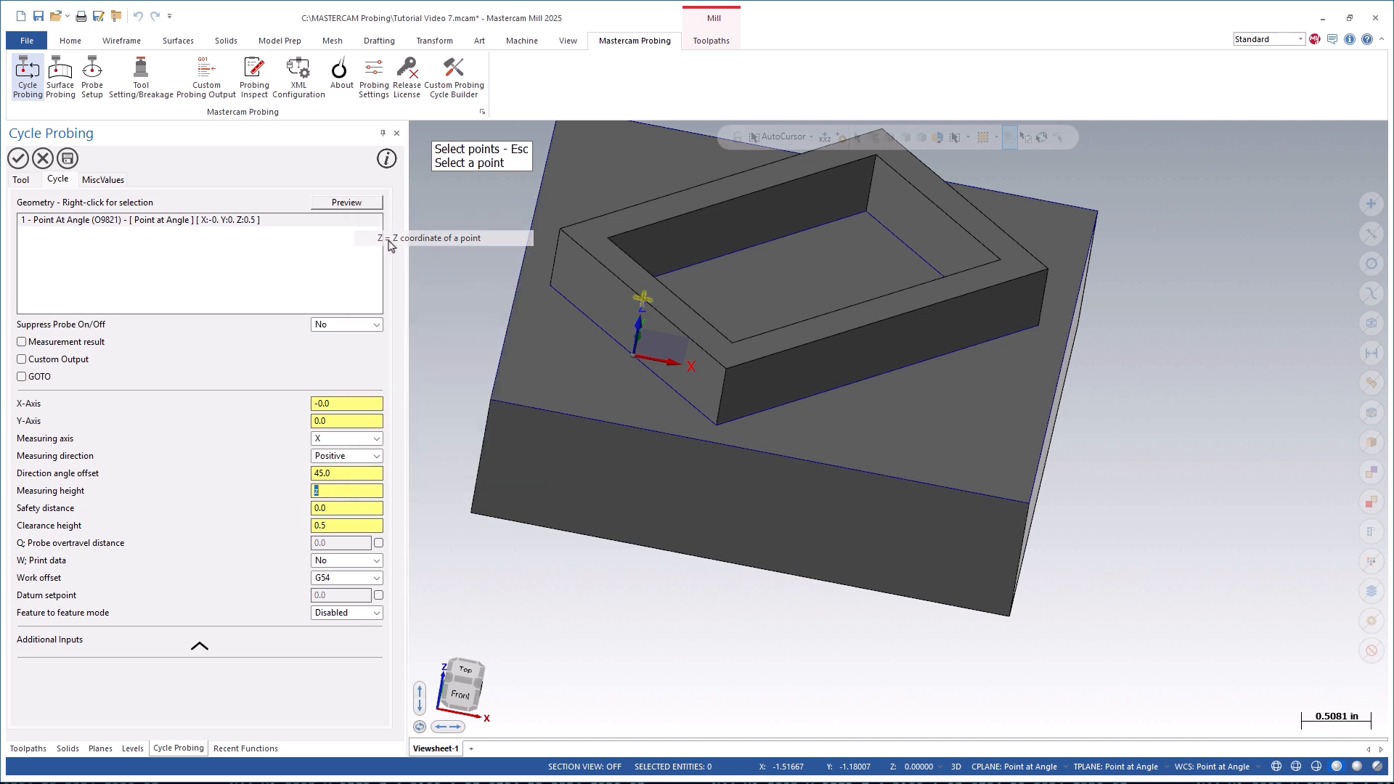
click(555, 256)
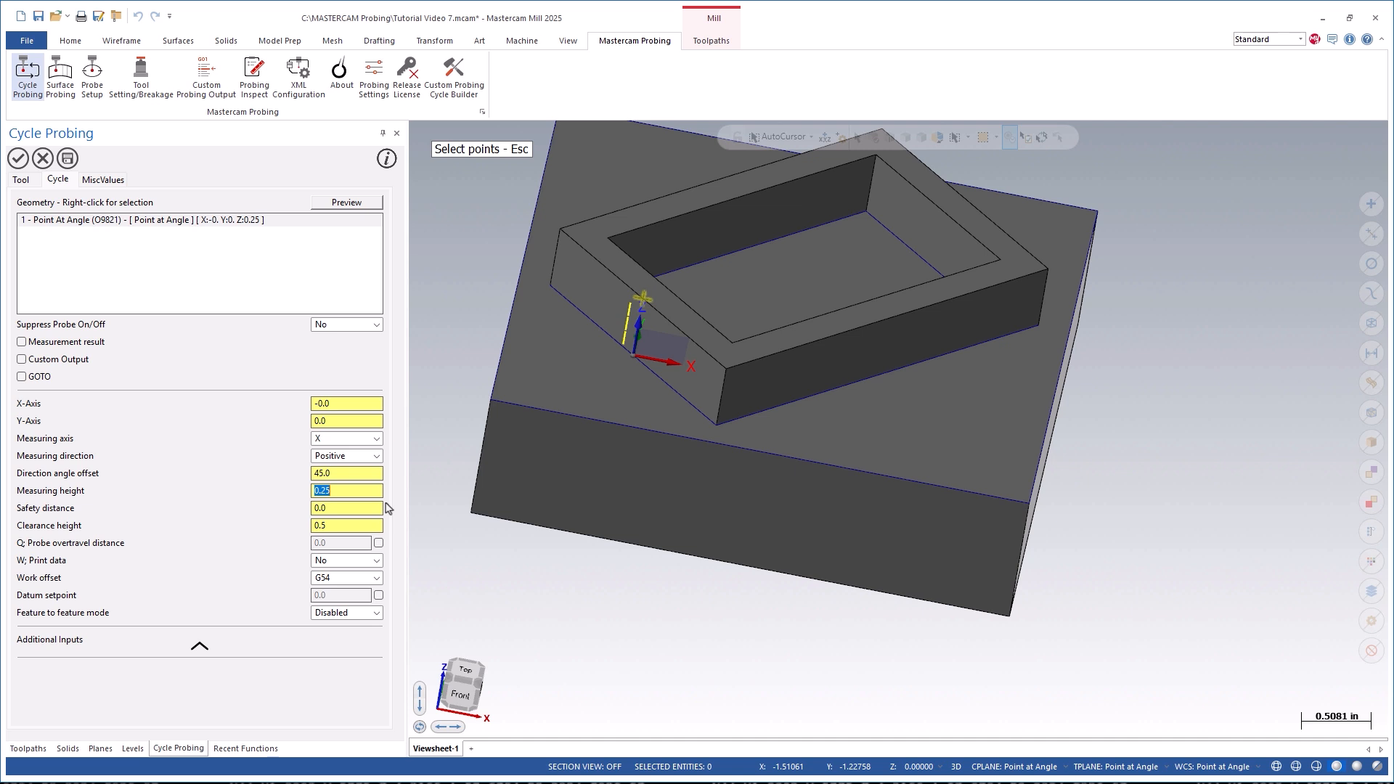
- Set the safety distance to 0.25 and the clearance height to 1.0
key(Tab)
text(.250)
key(Tab)
text(10)
key(Return)
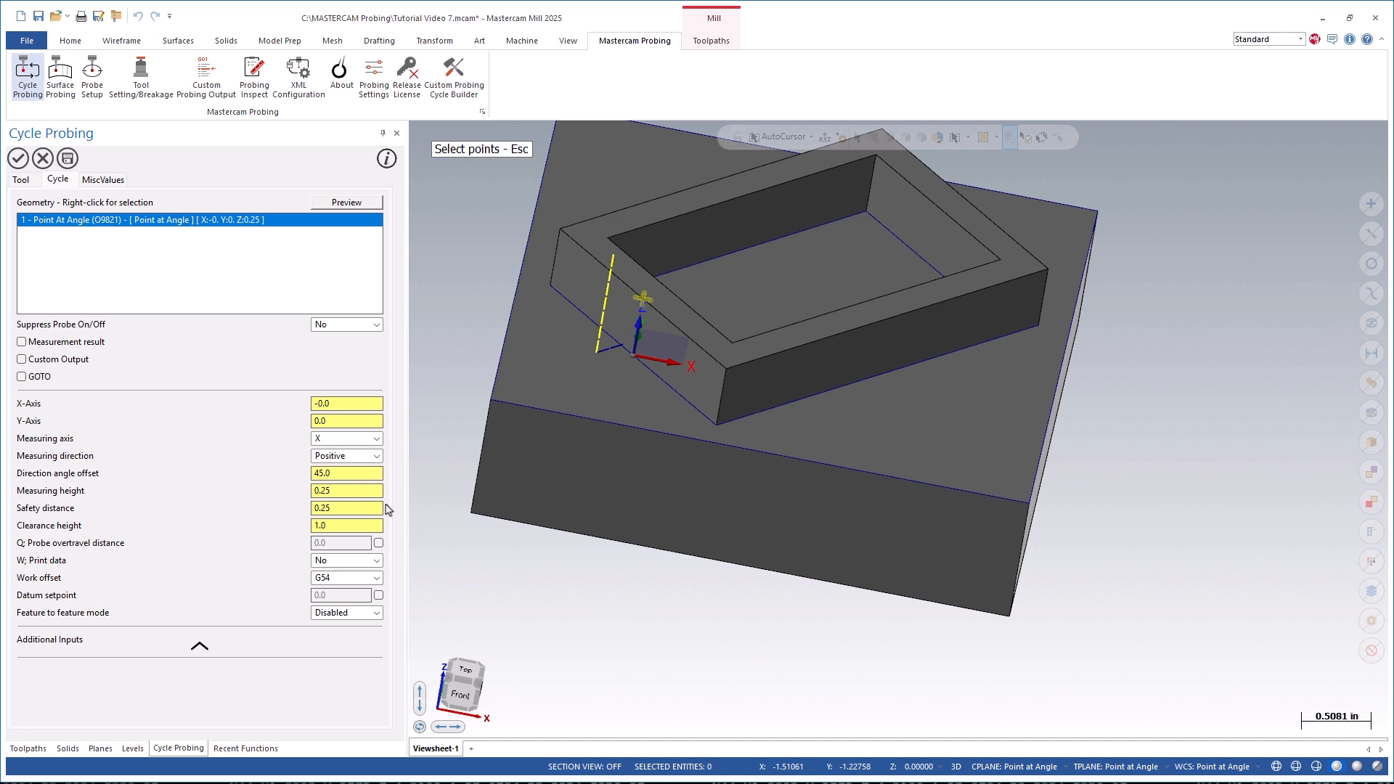
- Enable the probe overtravel distance at 0.125 and set the work offset to G154 P10
click(376, 544)
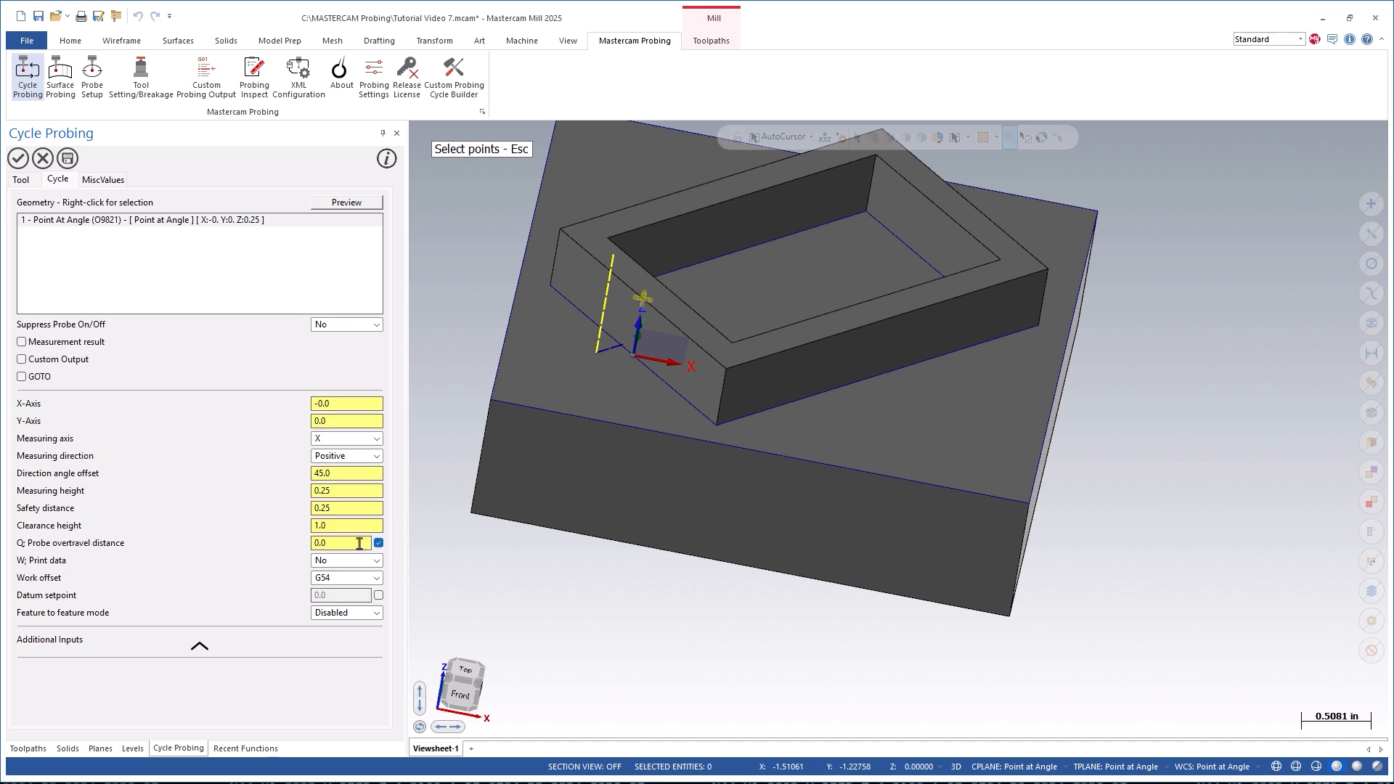
text(.125)
key(Return)
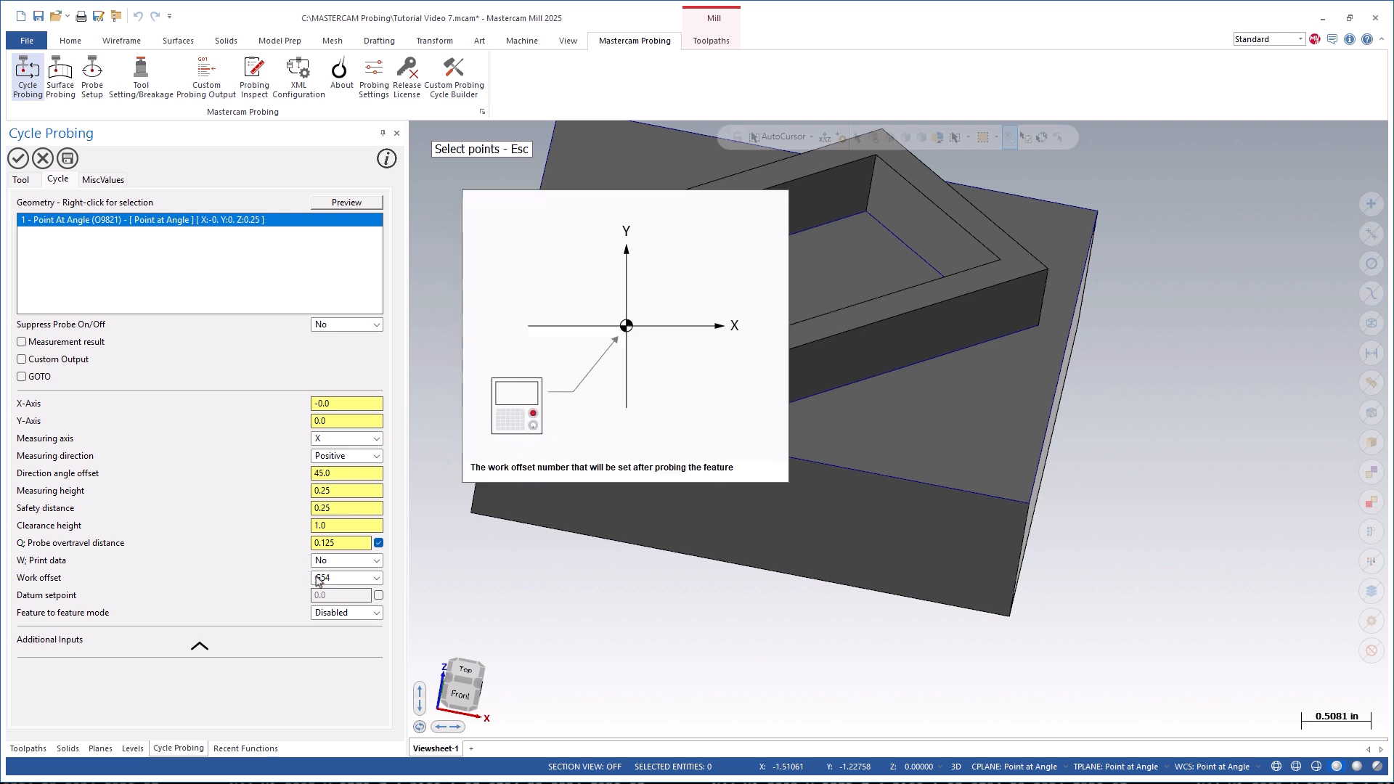
click(335, 578)
scroll(342, 566, down, 1)
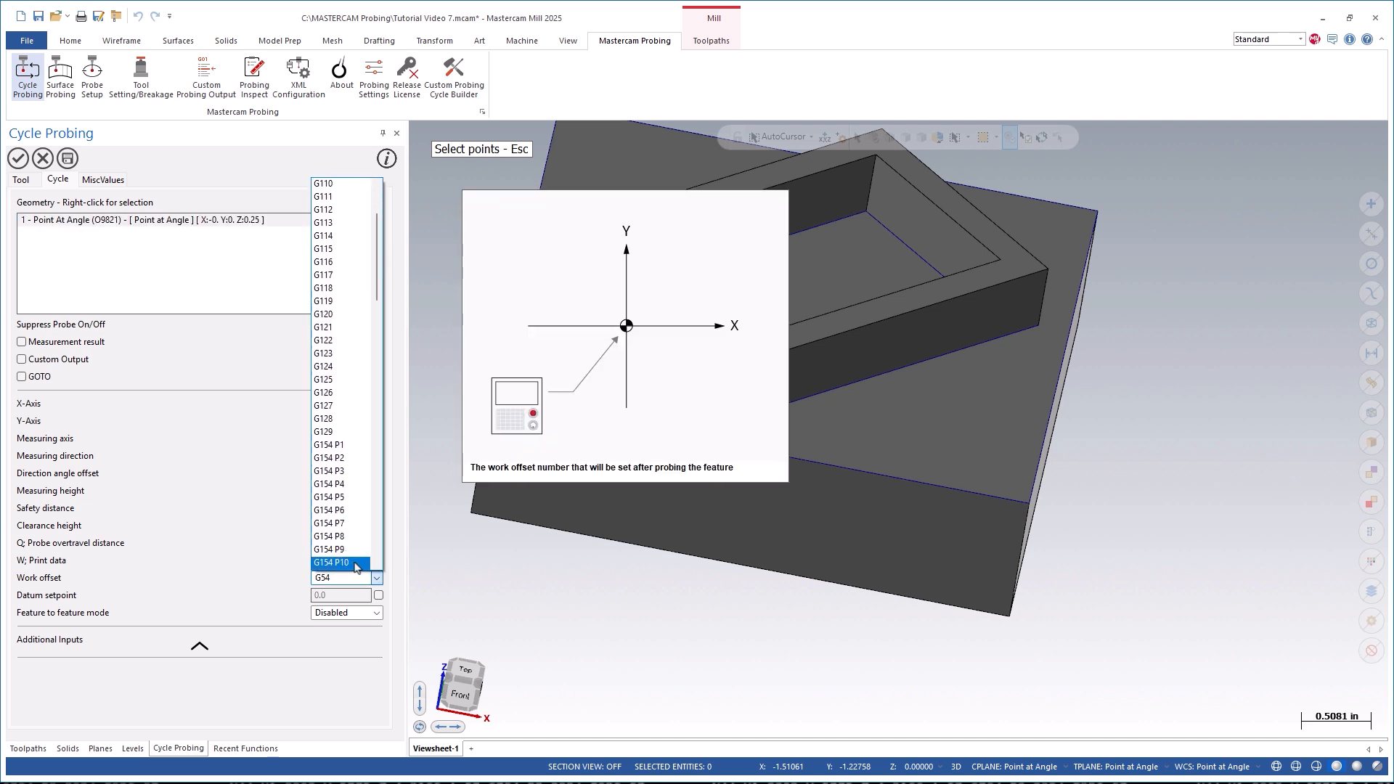
click(357, 565)
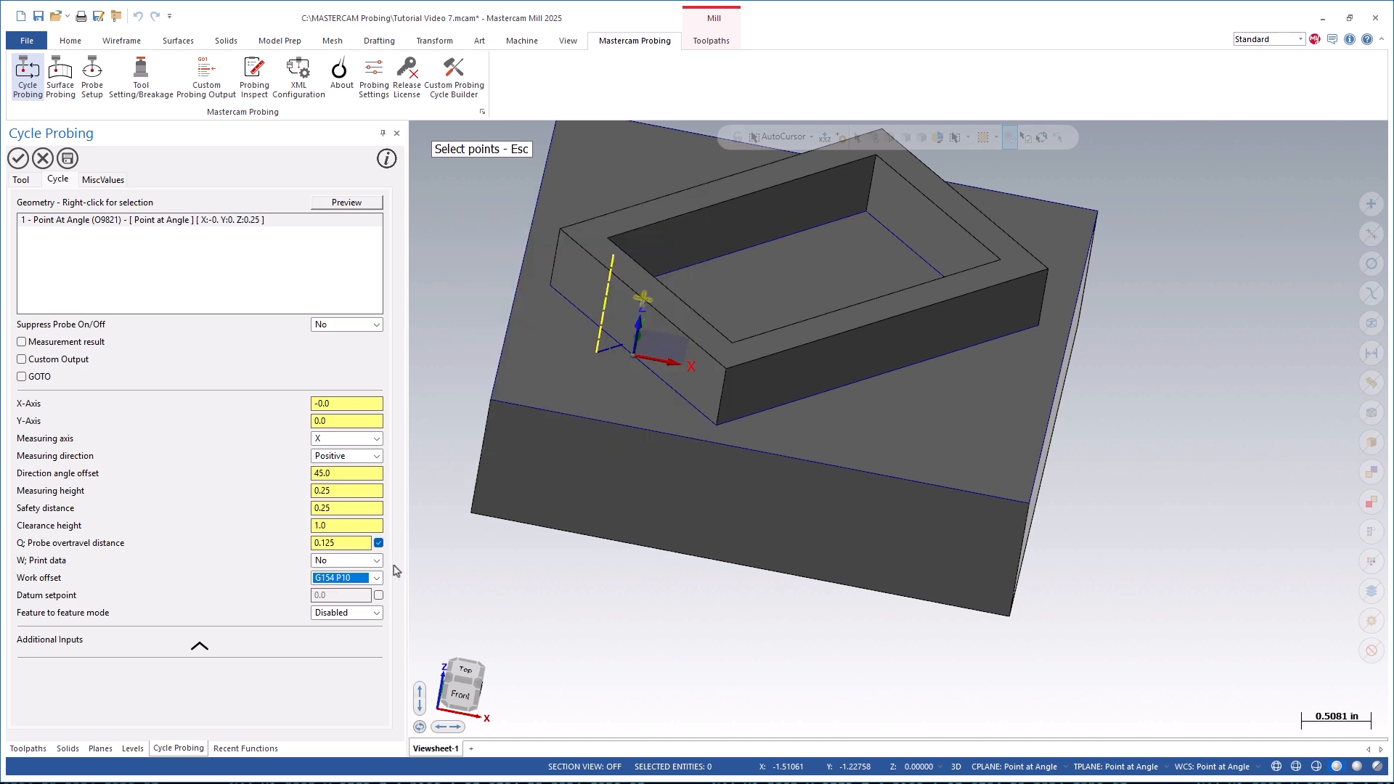
mouse_move(369, 567)
click(379, 595)
mouse_move(357, 599)
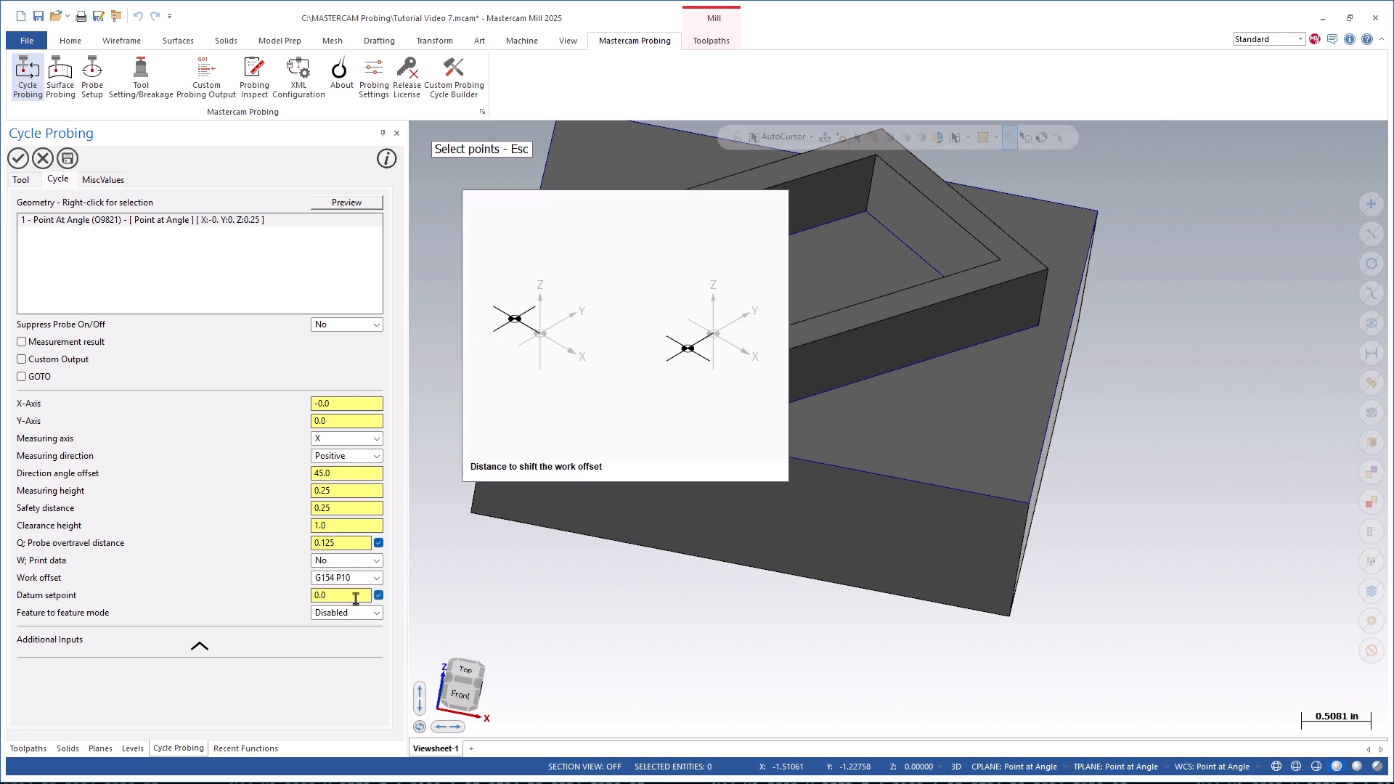
click(378, 595)
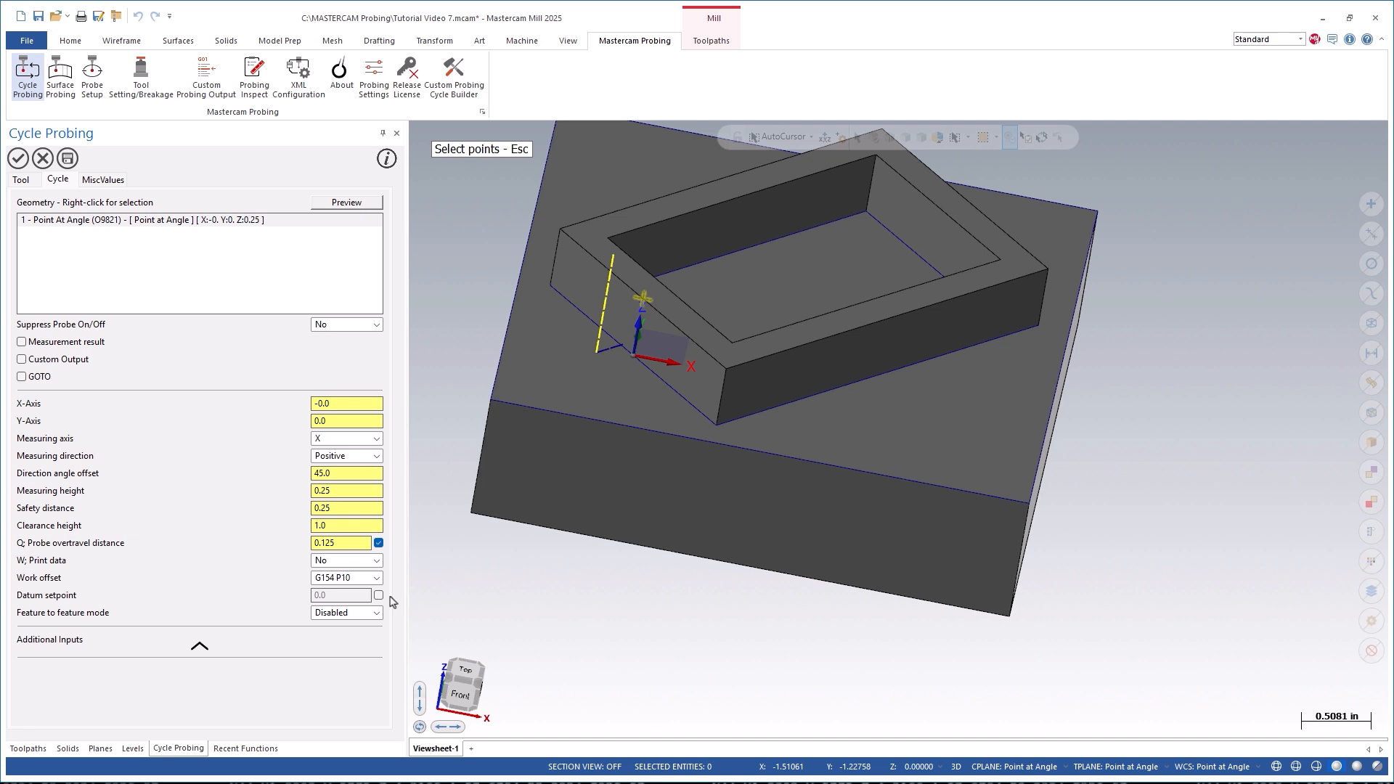
click(376, 325)
click(341, 335)
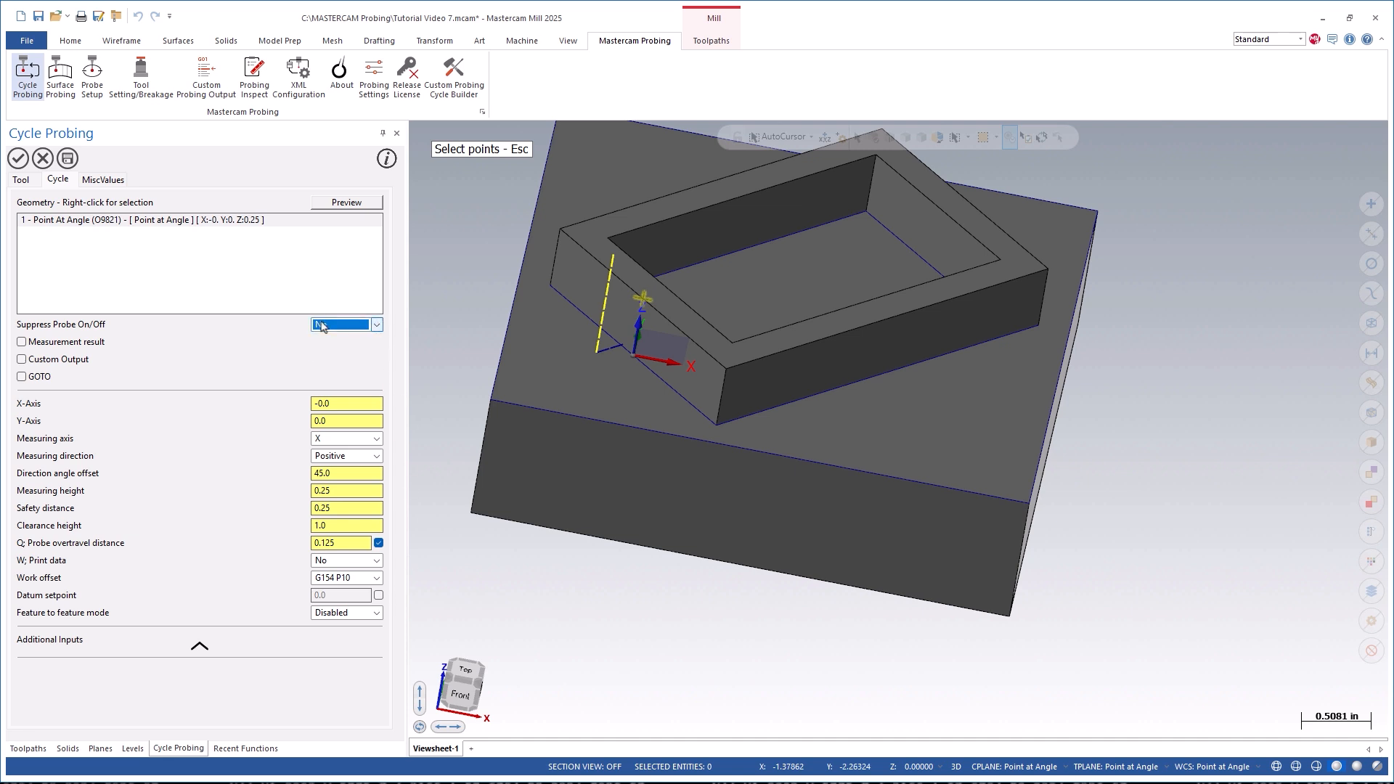
- Enable measurement results for Actual: Y-Axis and Deviation: Y-Axis, and accept the probing cycle
click(73, 343)
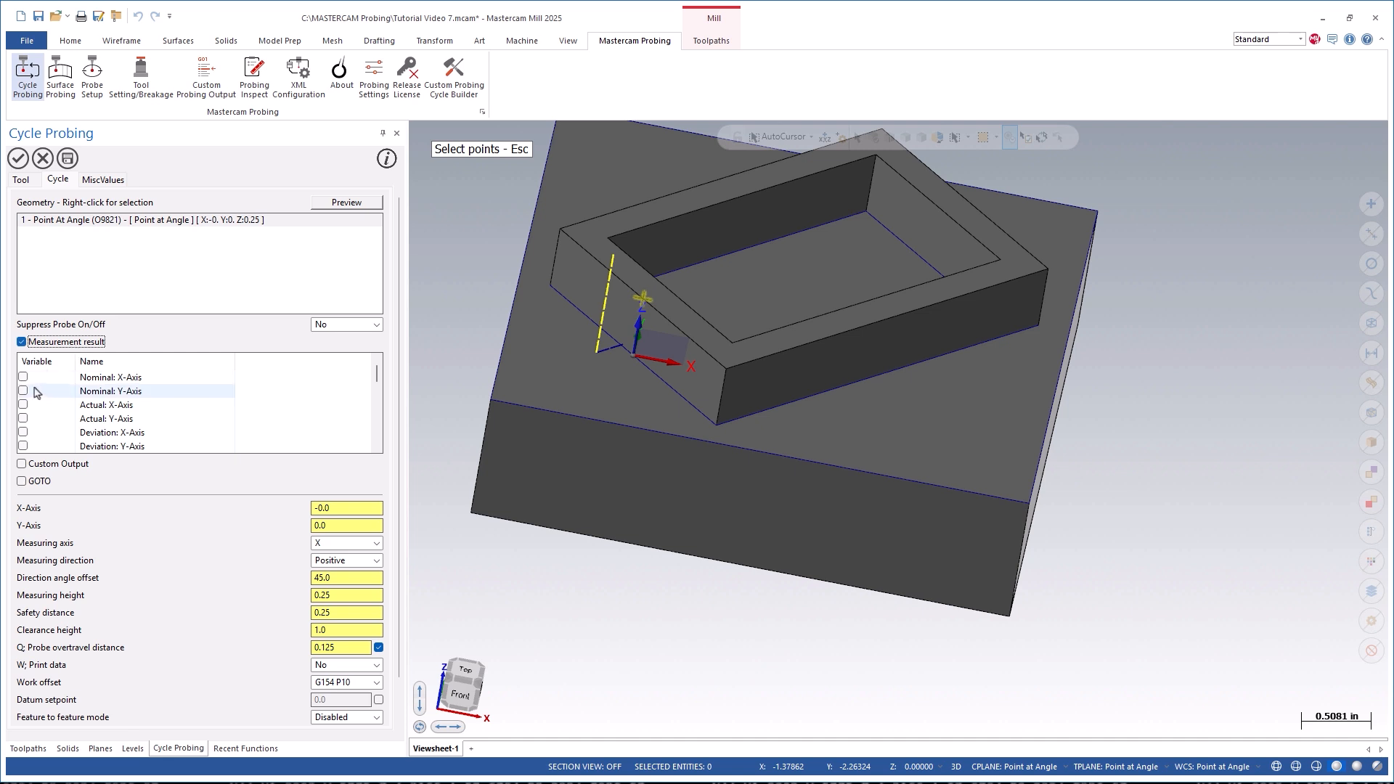
scroll(34, 392, down, 1)
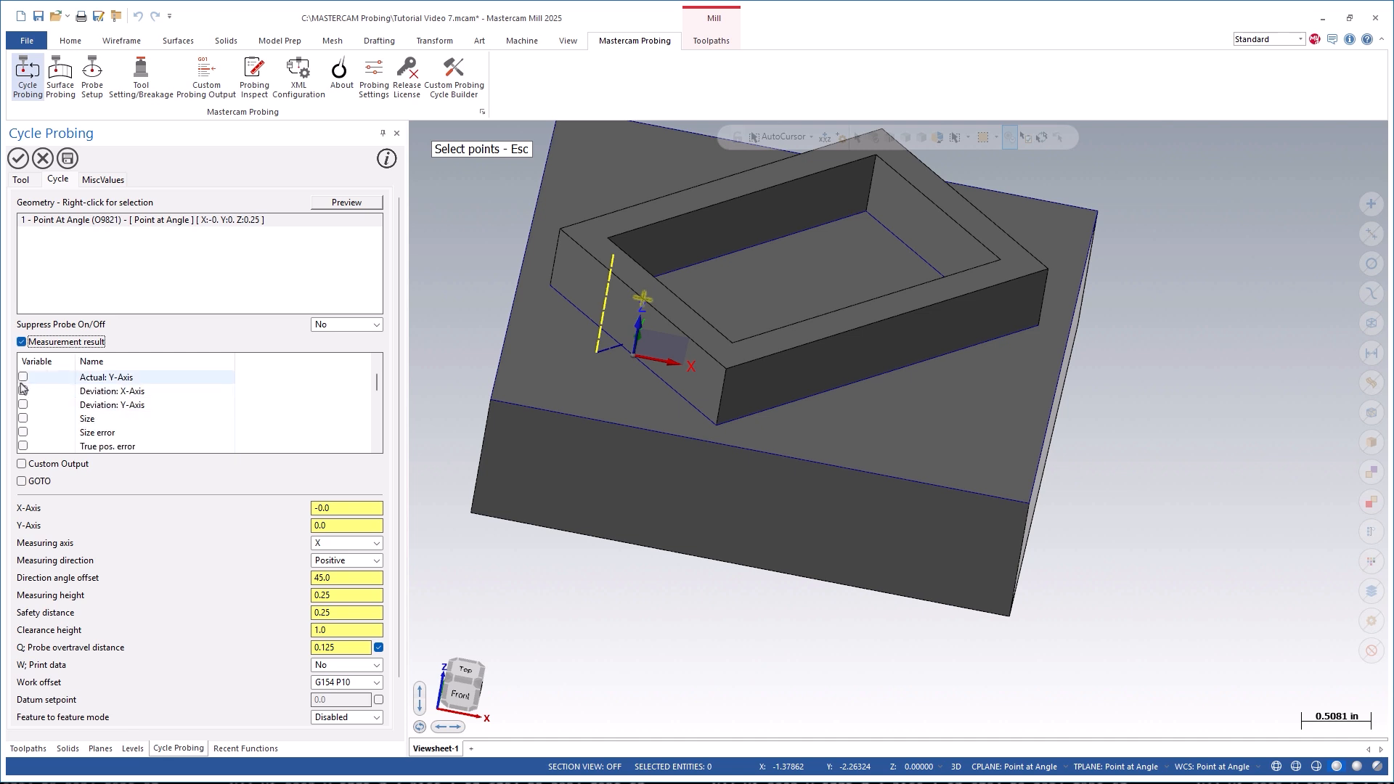
click(22, 377)
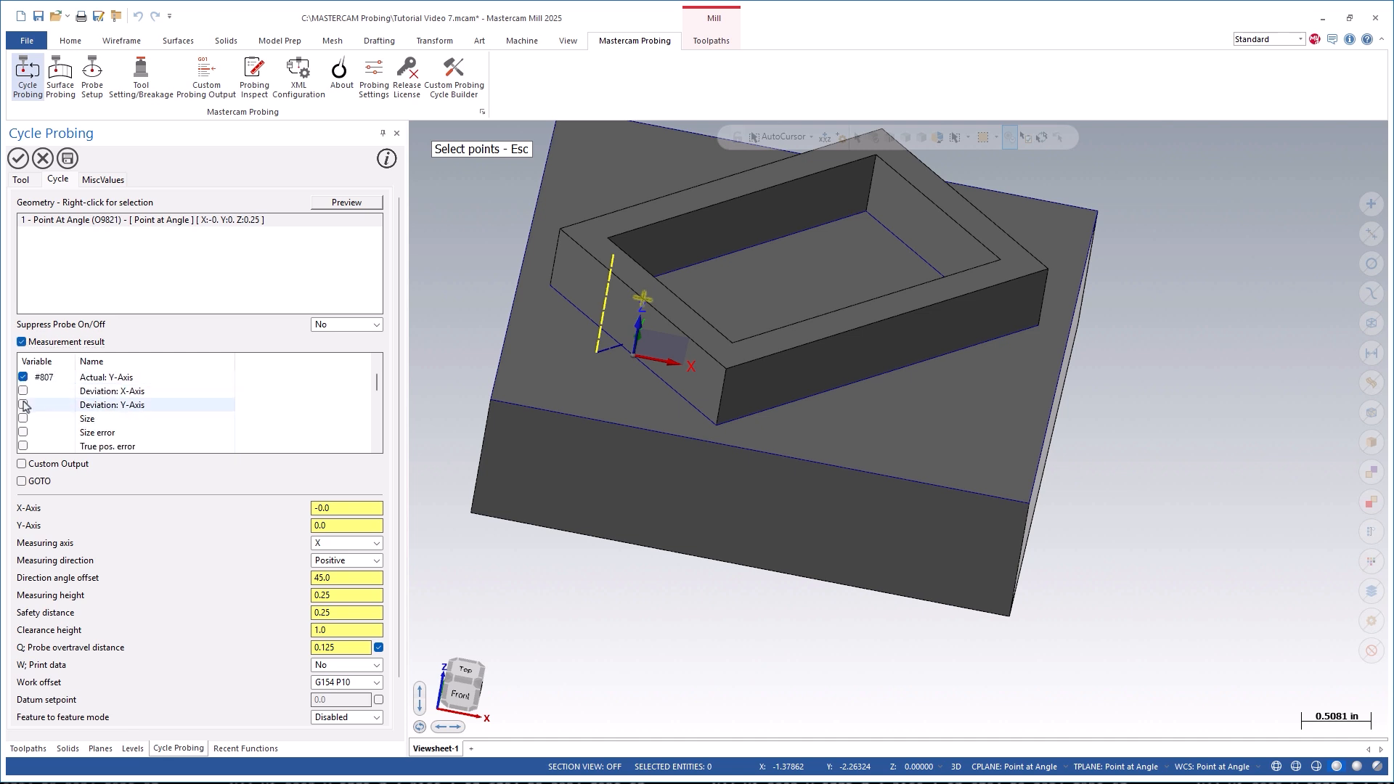
click(23, 404)
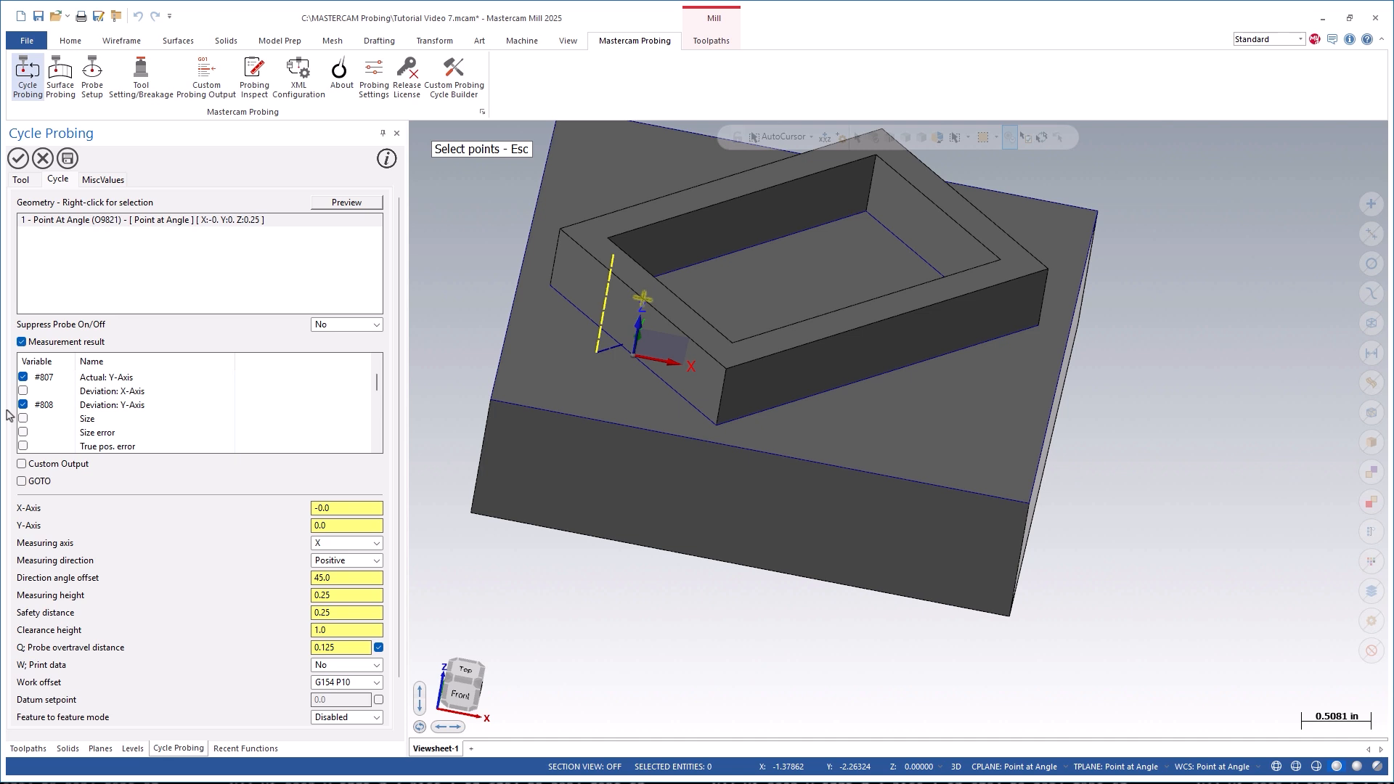
click(18, 158)
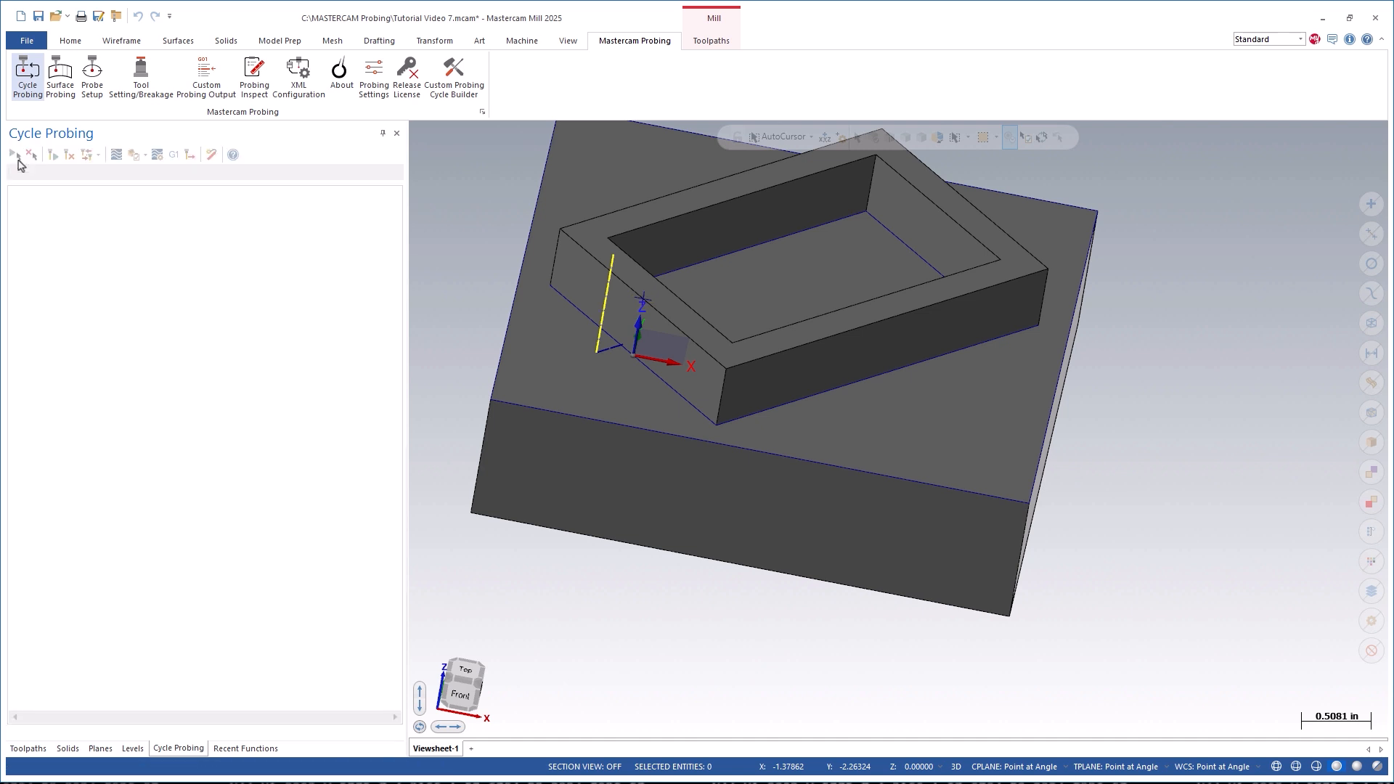
- Backplot the Point At Angle operation and post it to the NC file T.NC, opening the code in the editor
click(117, 154)
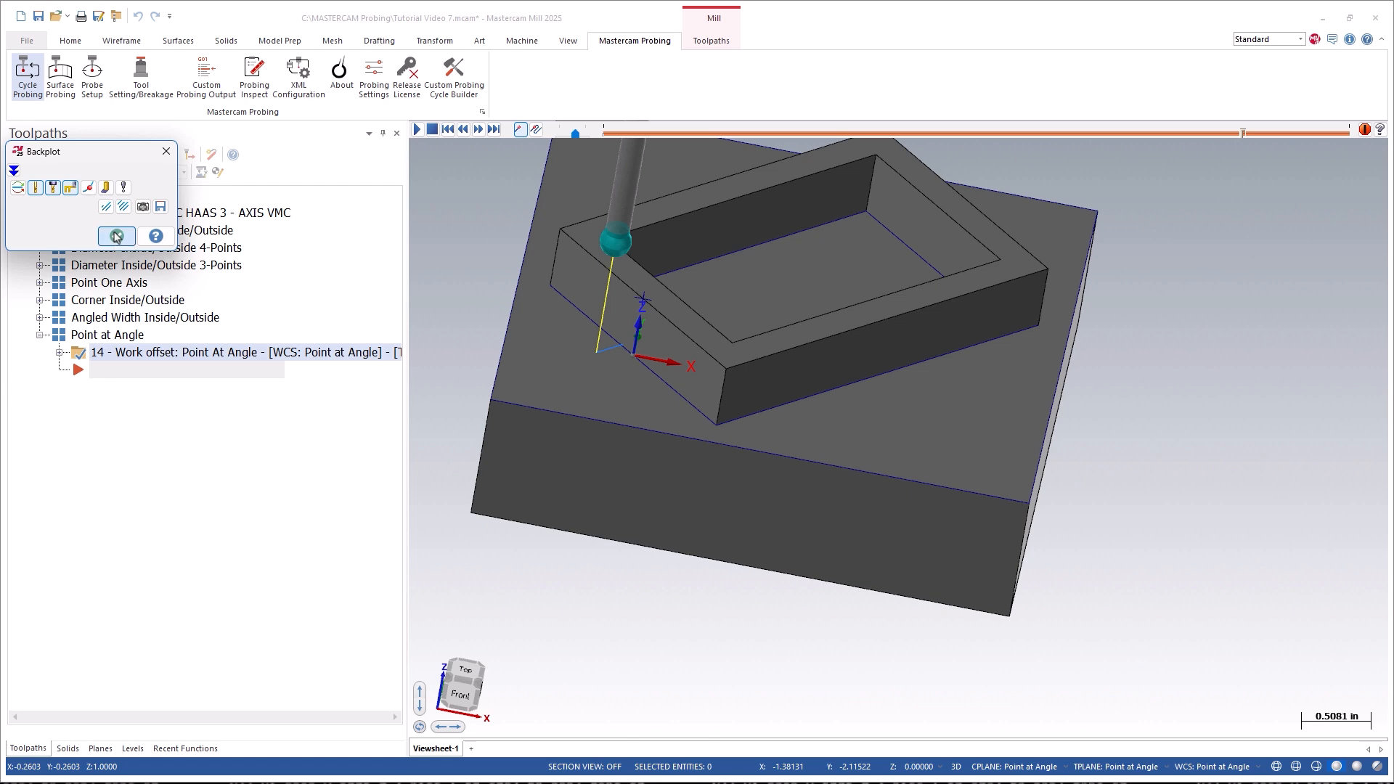
click(116, 236)
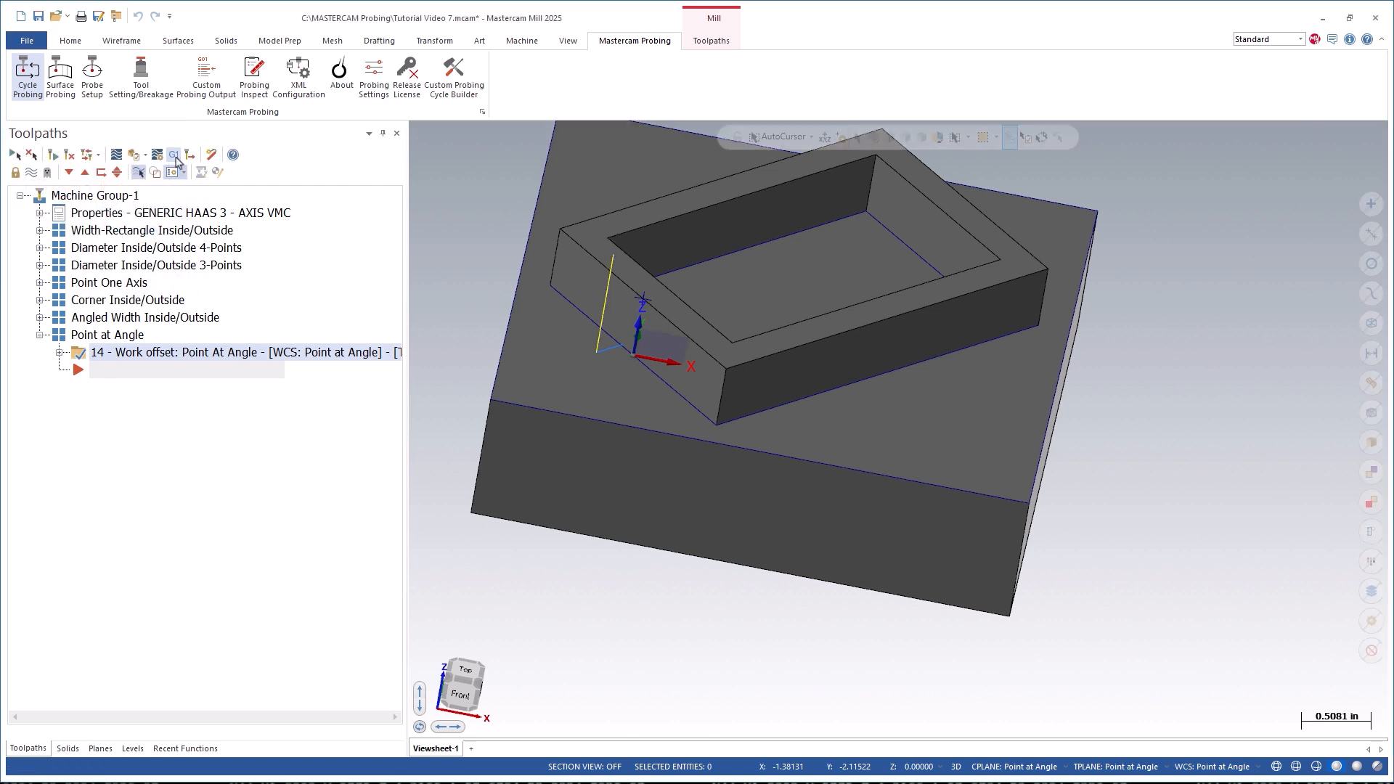
click(169, 154)
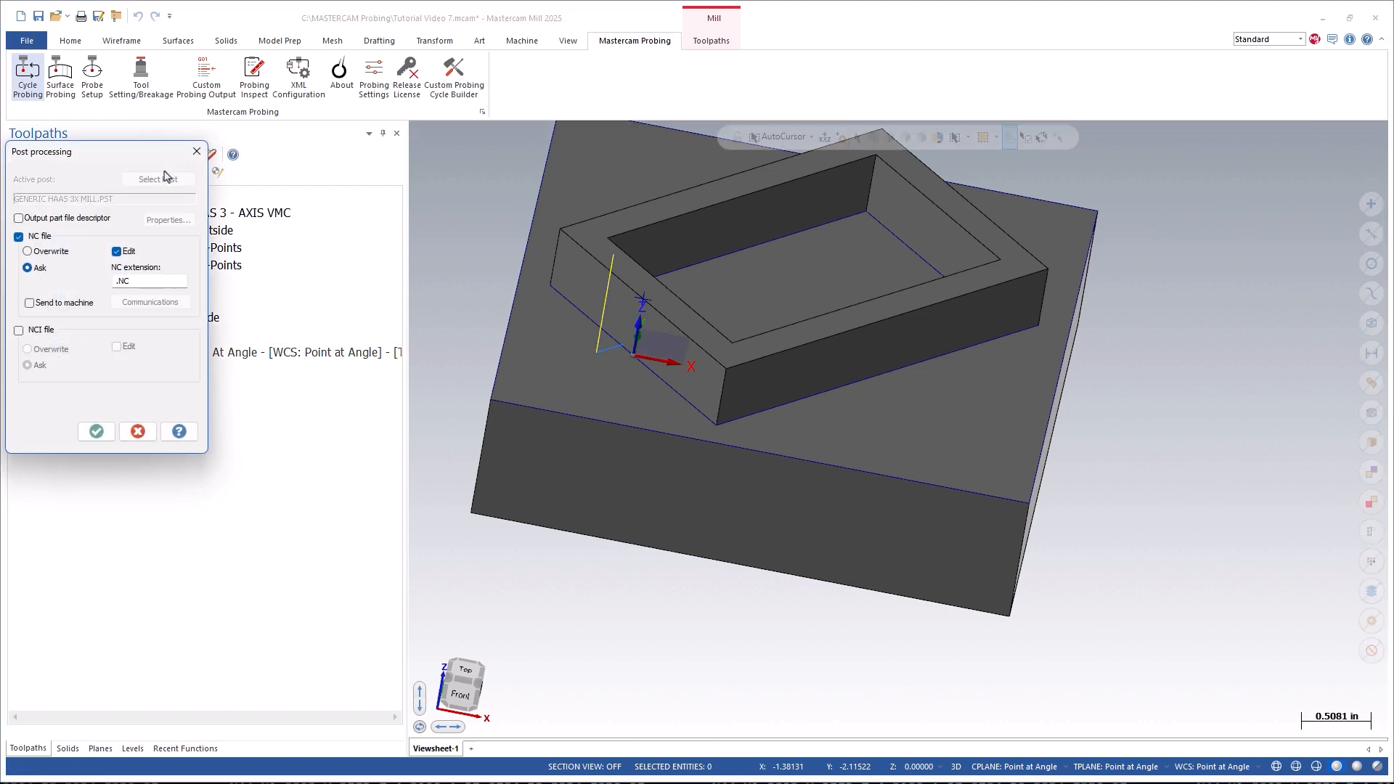
click(96, 431)
click(732, 436)
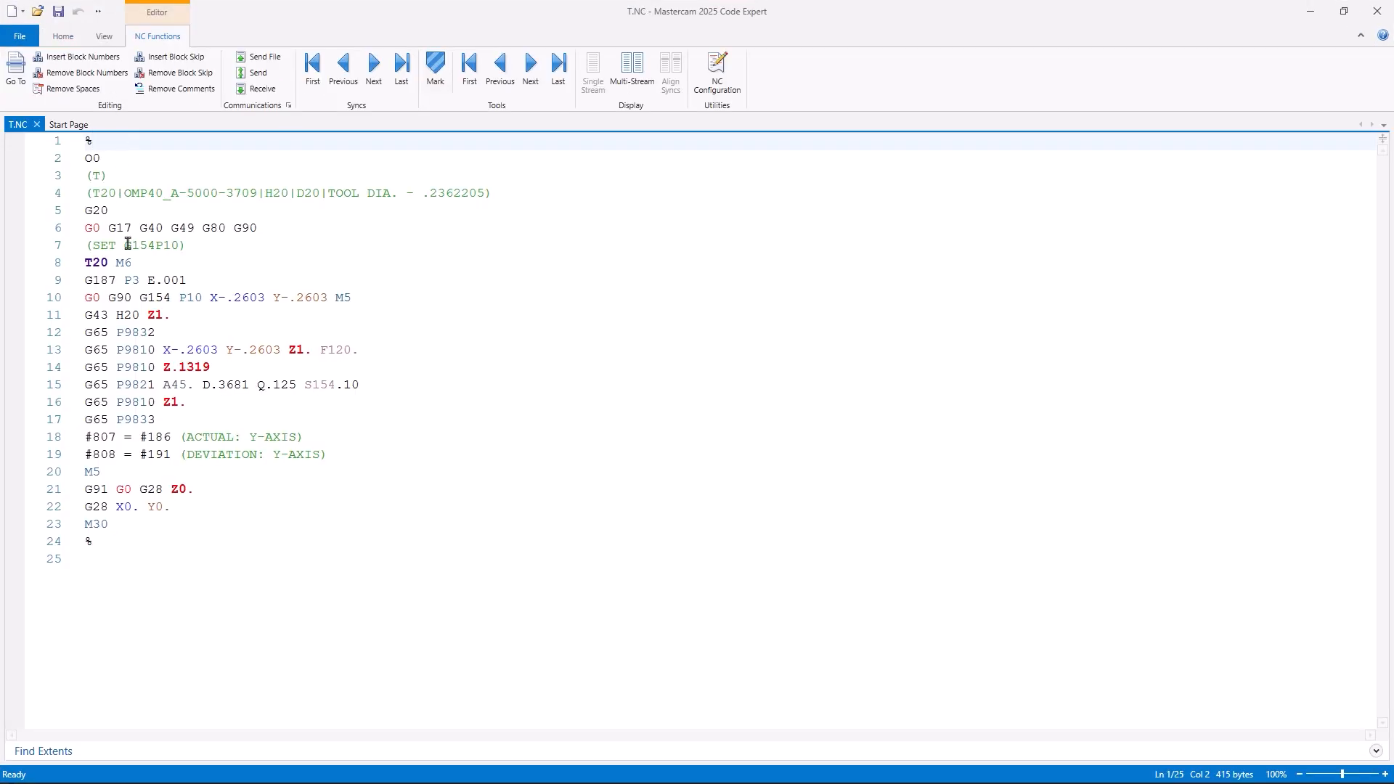
- Examine the posted code's probe on and off calls, P9810 positioning moves, S154.10 work offset output, and the #807 and #808 result lines
click(85, 333)
drag(160, 418, 85, 421)
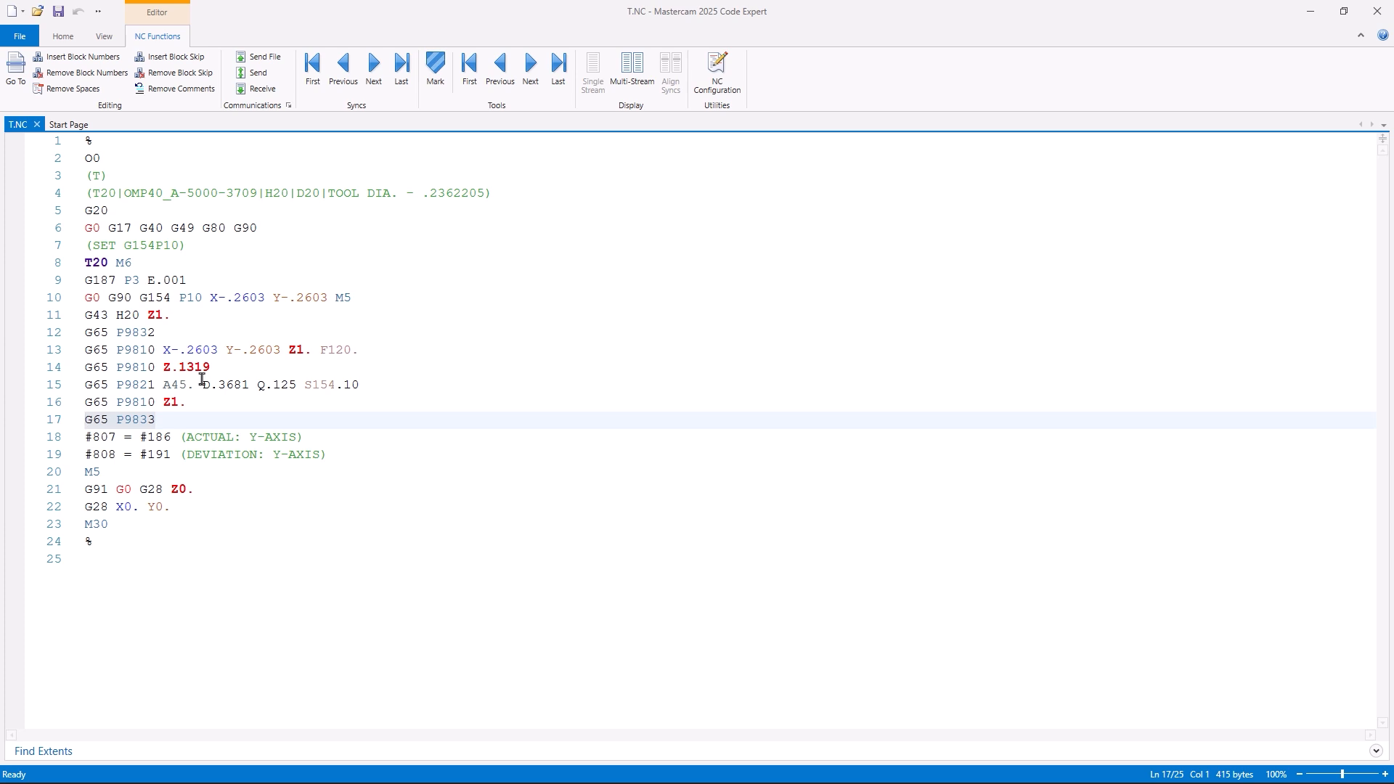
drag(212, 368, 85, 353)
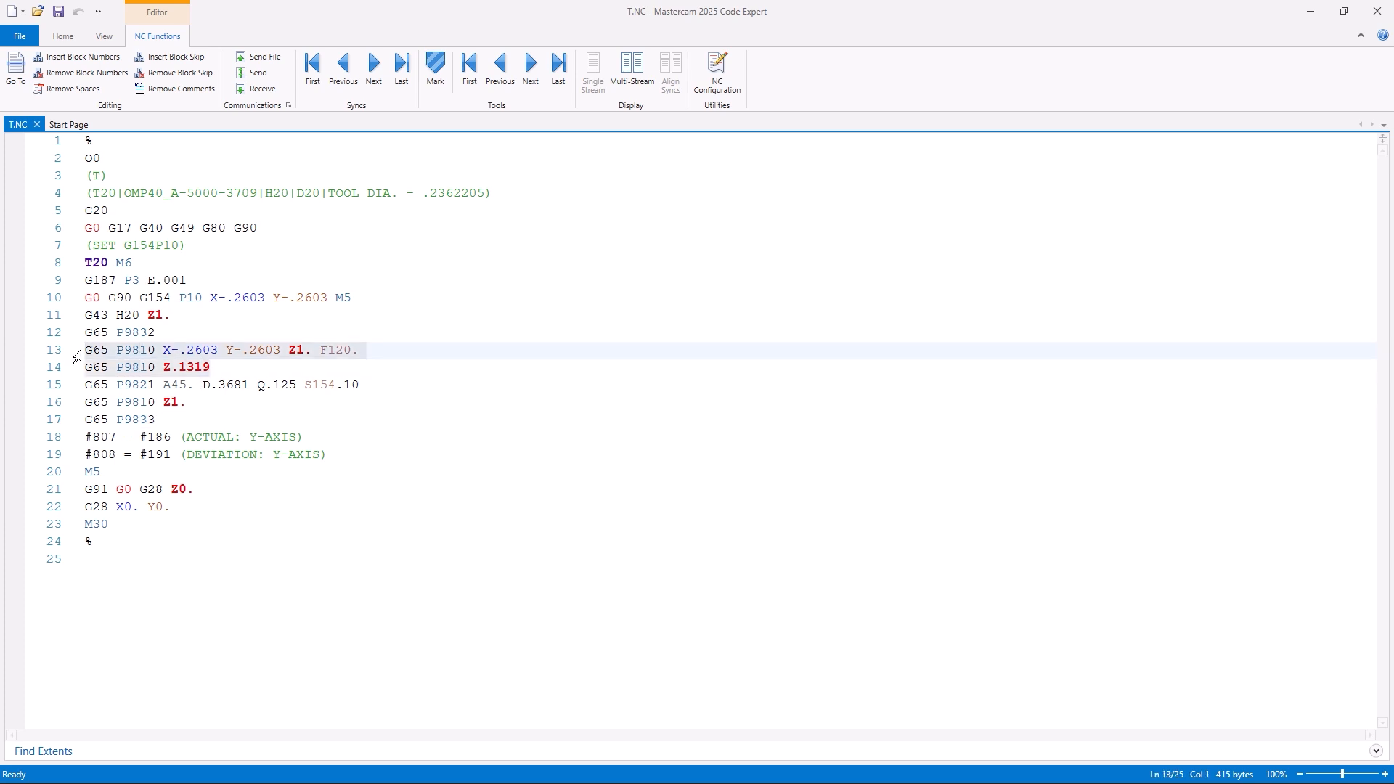
drag(188, 402, 368, 389)
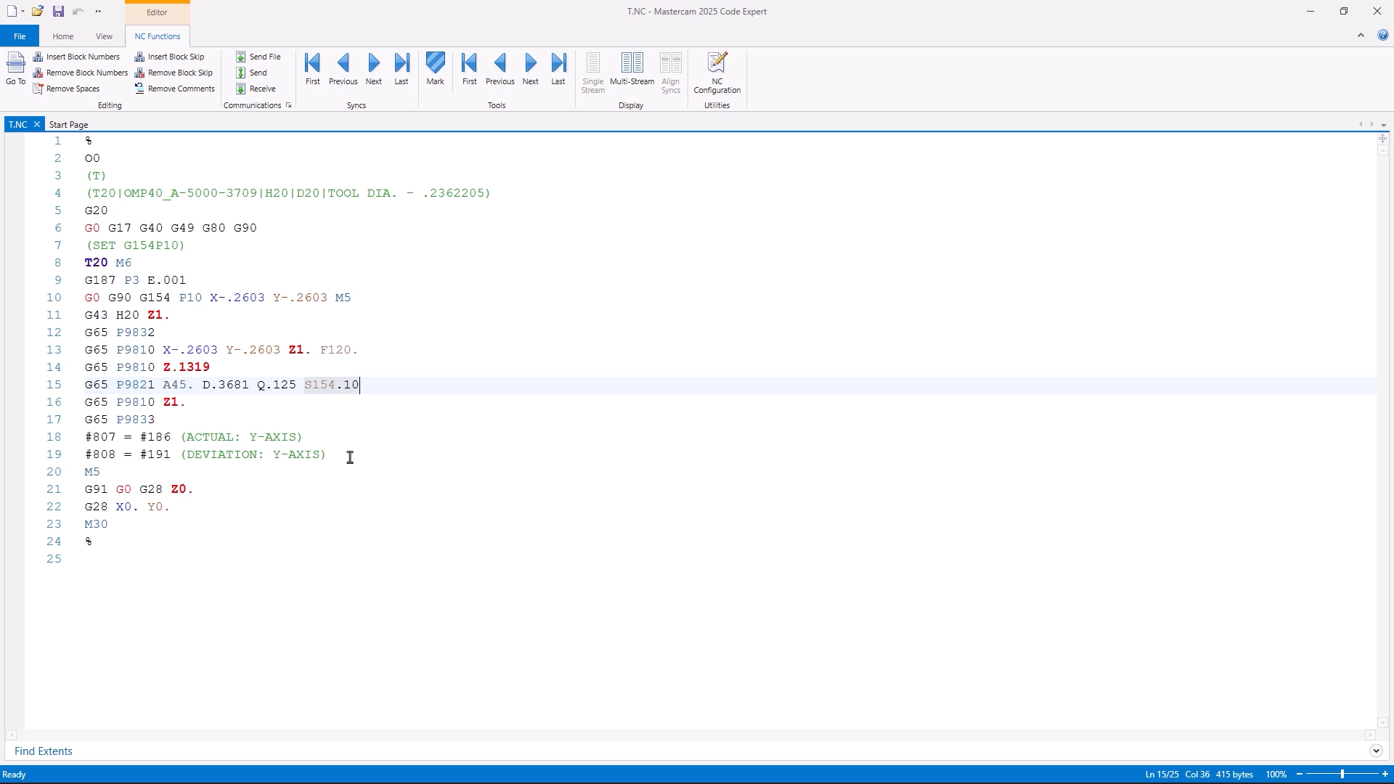
drag(349, 458, 89, 446)
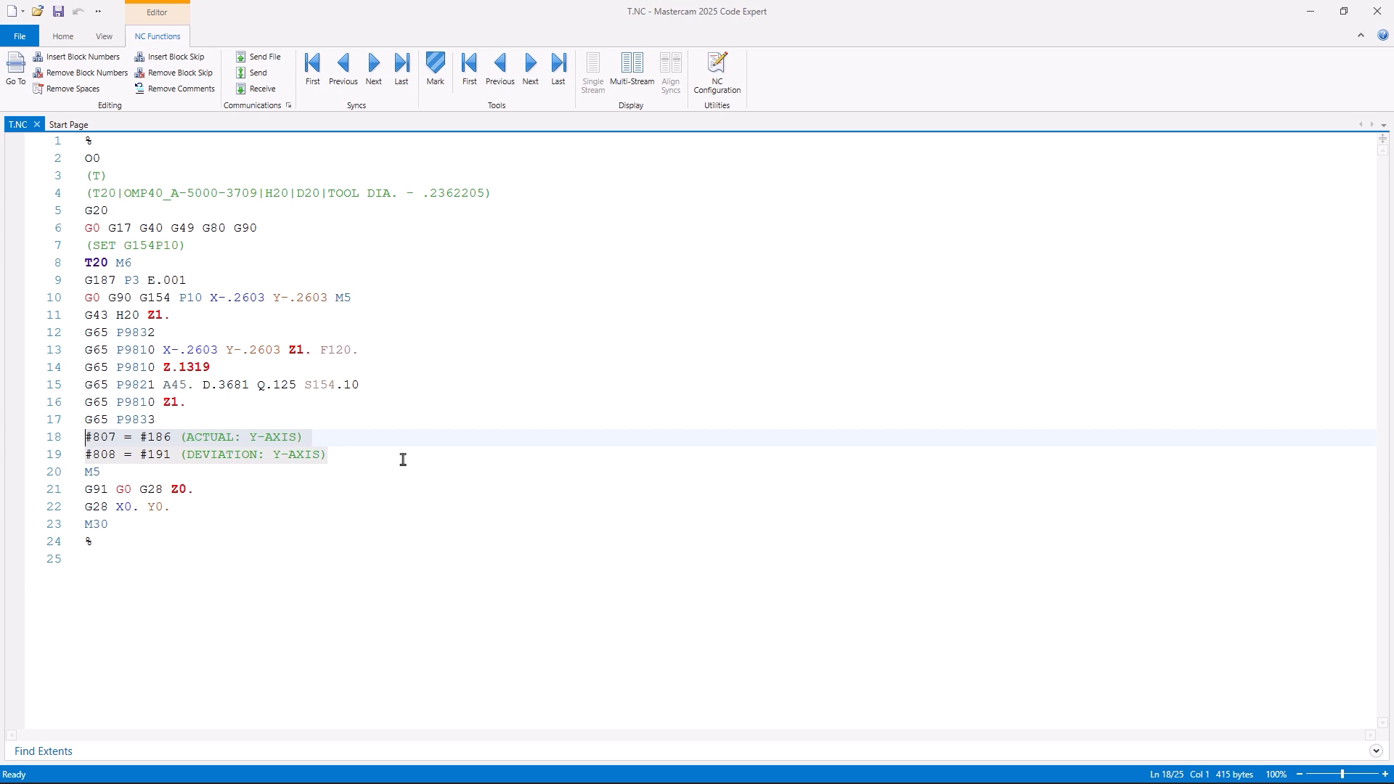